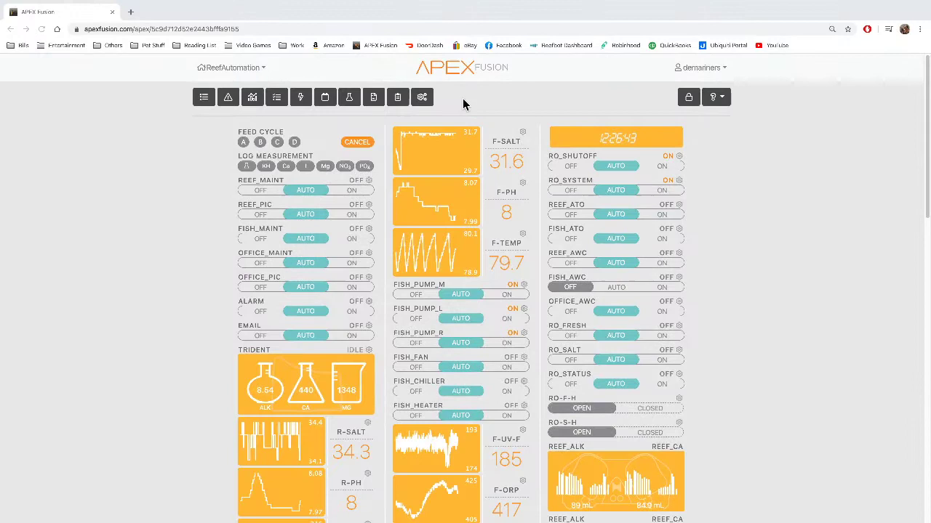
Add a virtual output named Voutlet on the Outputs page and send it to the Apex.
{"action": "left_click", "coordinate": [421, 97]}
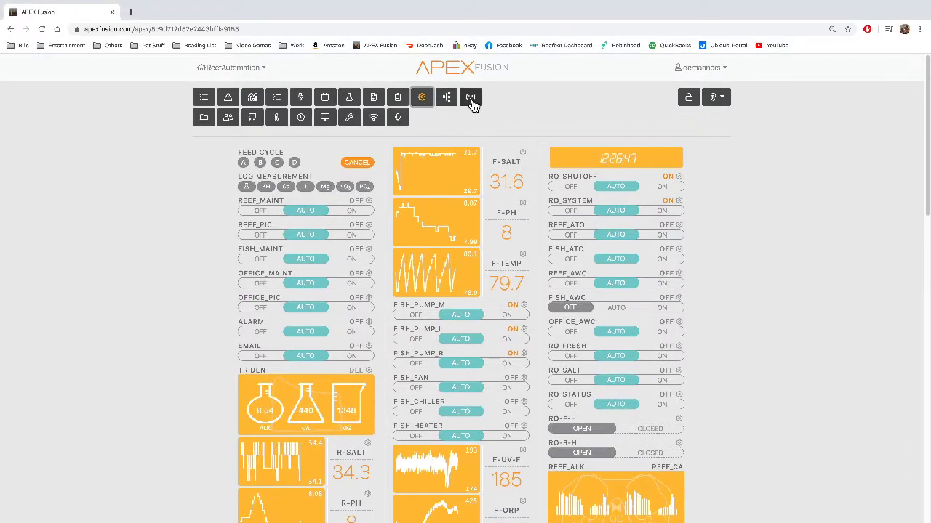
{"action": "left_click", "coordinate": [471, 98]}
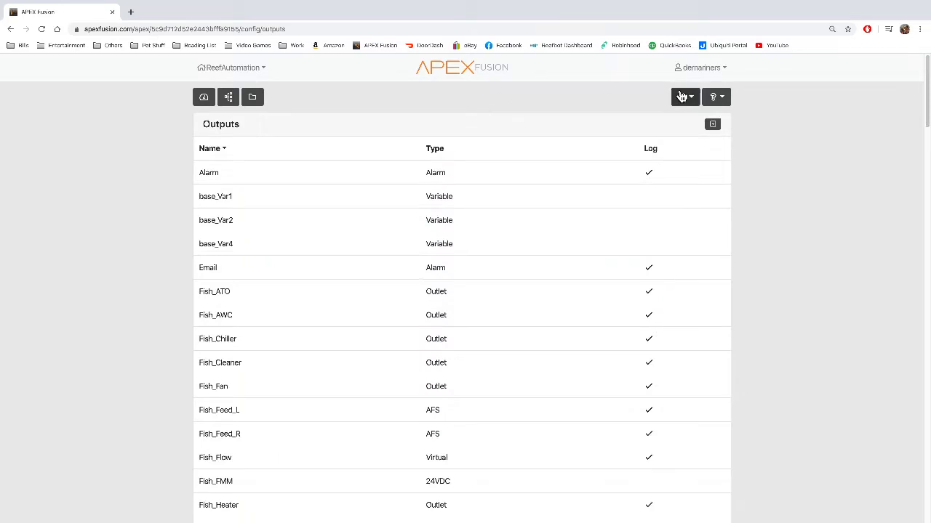
{"action": "left_click", "coordinate": [684, 96]}
{"action": "left_click", "coordinate": [652, 120]}
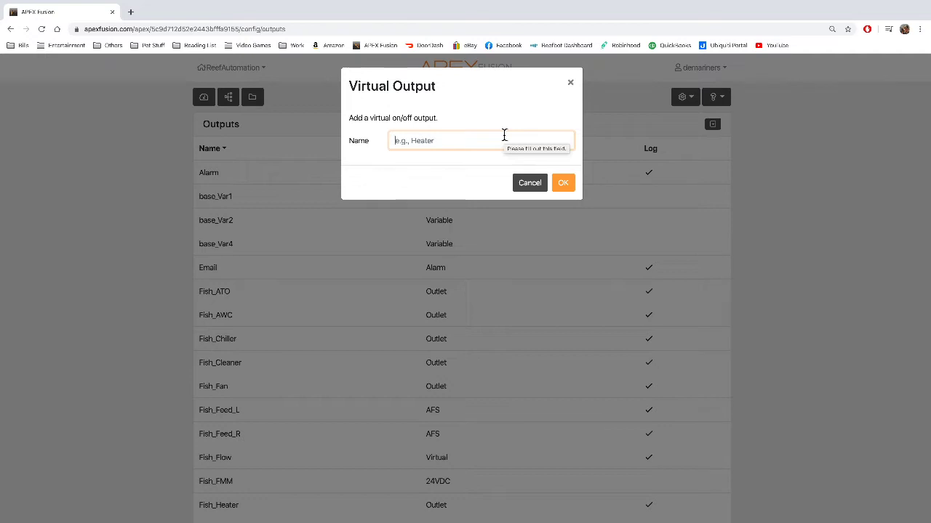
{"action": "type", "text": "Vo"}
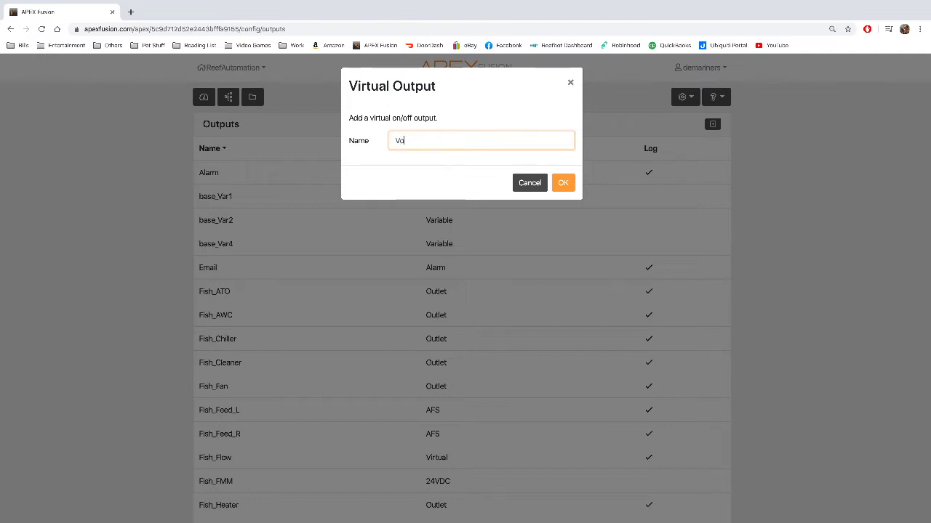
{"action": "type", "text": "utlet"}
{"action": "left_click", "coordinate": [568, 191]}
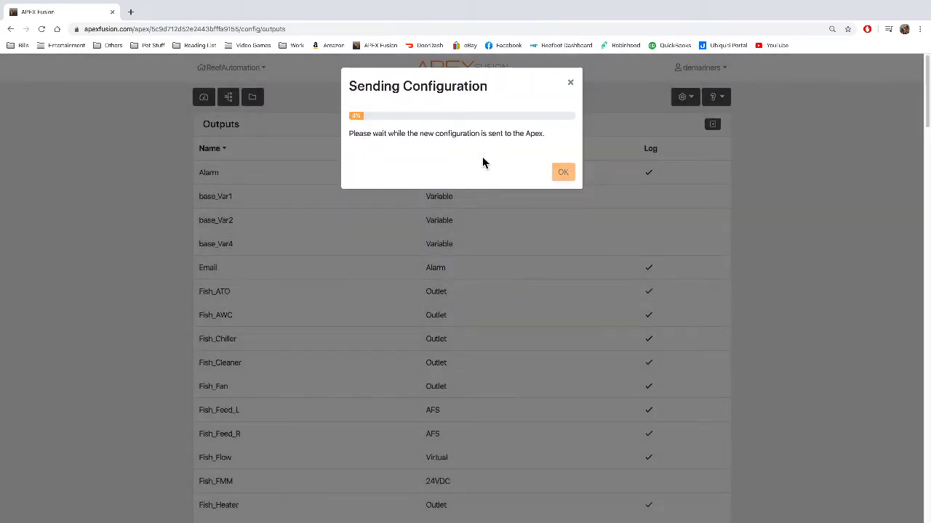
{"action": "left_click", "coordinate": [558, 220]}
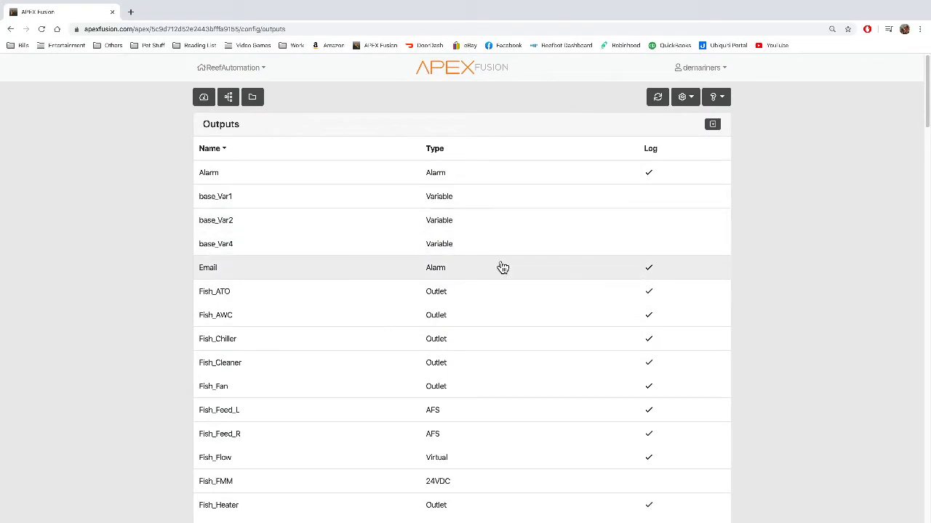
Show the Outputs list's delete column and scroll through virtual outputs like Fish_Flow and Tutorial.
{"action": "left_click", "coordinate": [686, 100]}
{"action": "left_click", "coordinate": [656, 136]}
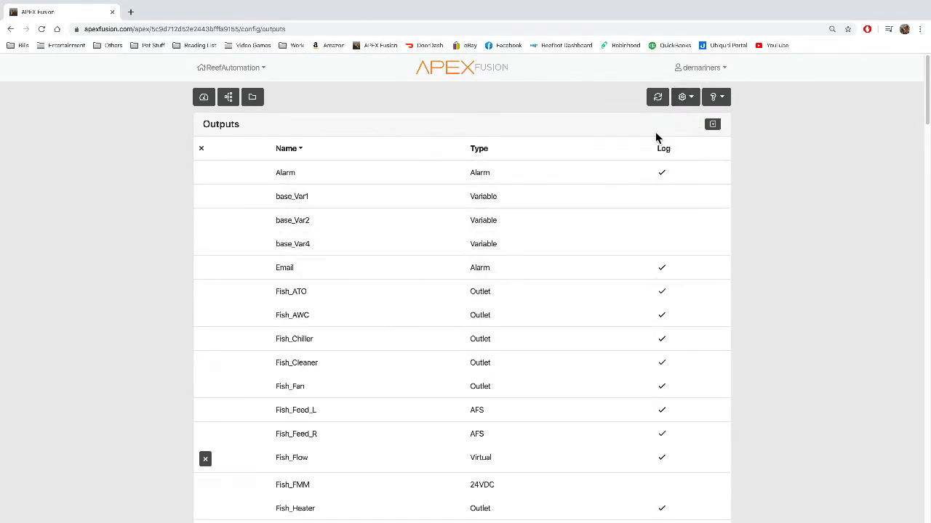
{"action": "scroll", "coordinate": [259, 328], "scroll_direction": "down", "scroll_amount": 2}
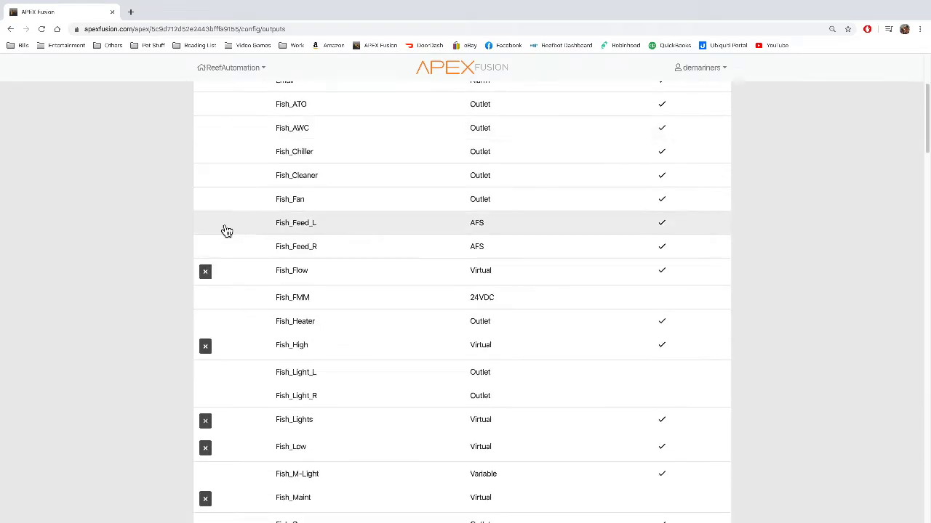
{"action": "scroll", "coordinate": [317, 287], "scroll_direction": "down", "scroll_amount": 3}
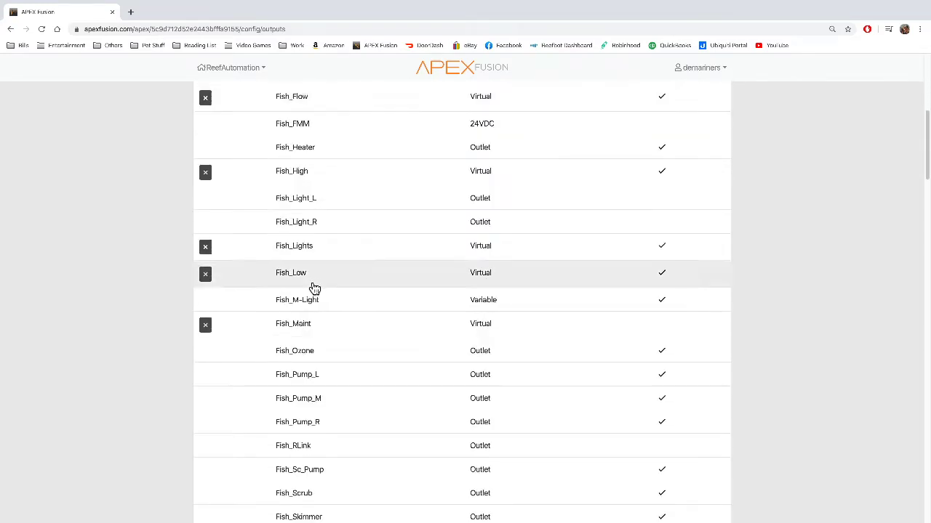
{"action": "scroll", "coordinate": [312, 288], "scroll_direction": "down", "scroll_amount": 20}
{"action": "scroll", "coordinate": [297, 294], "scroll_direction": "down", "scroll_amount": 20}
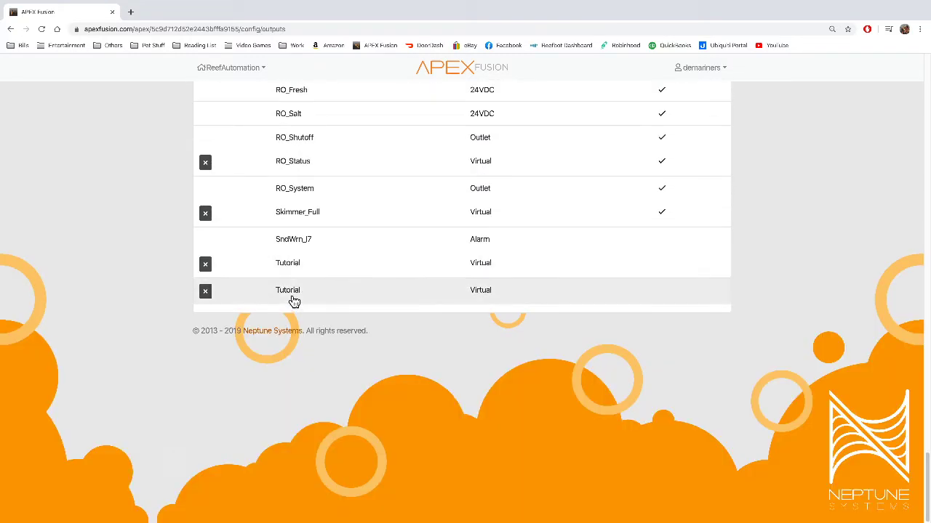
{"action": "scroll", "coordinate": [316, 283], "scroll_direction": "up", "scroll_amount": 20}
{"action": "scroll", "coordinate": [318, 282], "scroll_direction": "up", "scroll_amount": 4}
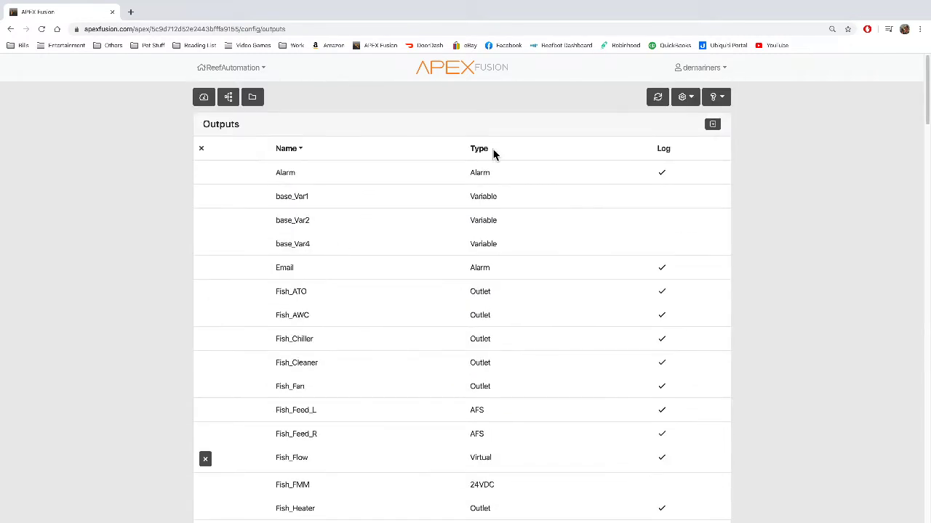
Drag the VOUTLET tile to the top of the dashboard's left column, above FEED CYCLE.
{"action": "left_click", "coordinate": [684, 100]}
{"action": "left_click", "coordinate": [206, 98]}
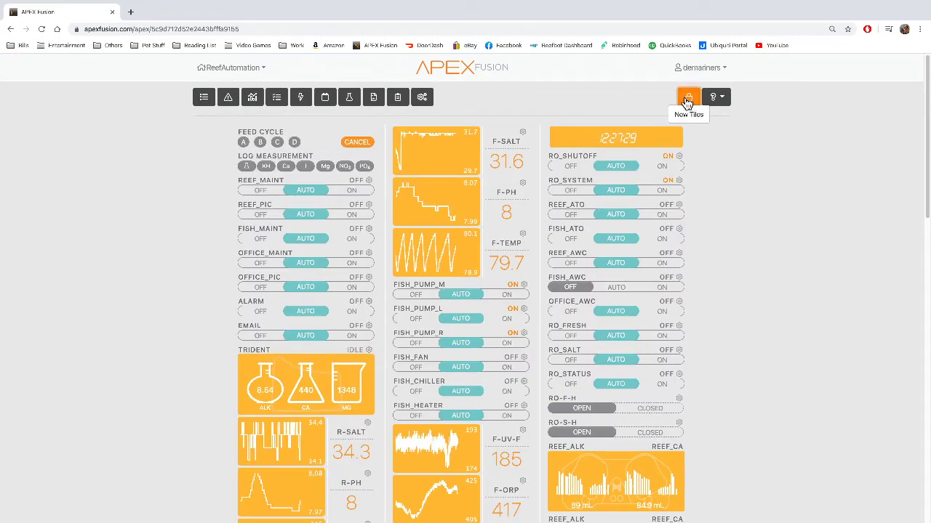
{"action": "left_click", "coordinate": [687, 100]}
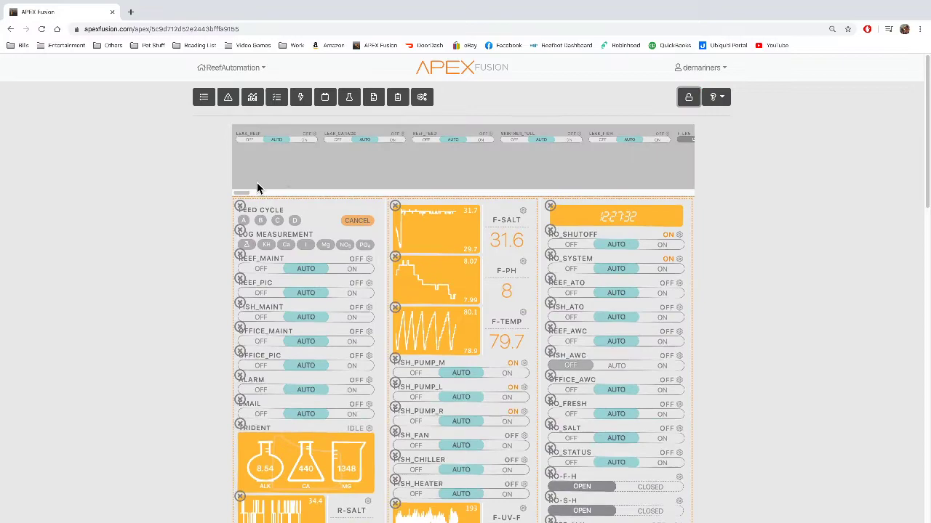
{"action": "left_click_drag", "start_coordinate": [240, 198], "coordinate": [701, 191]}
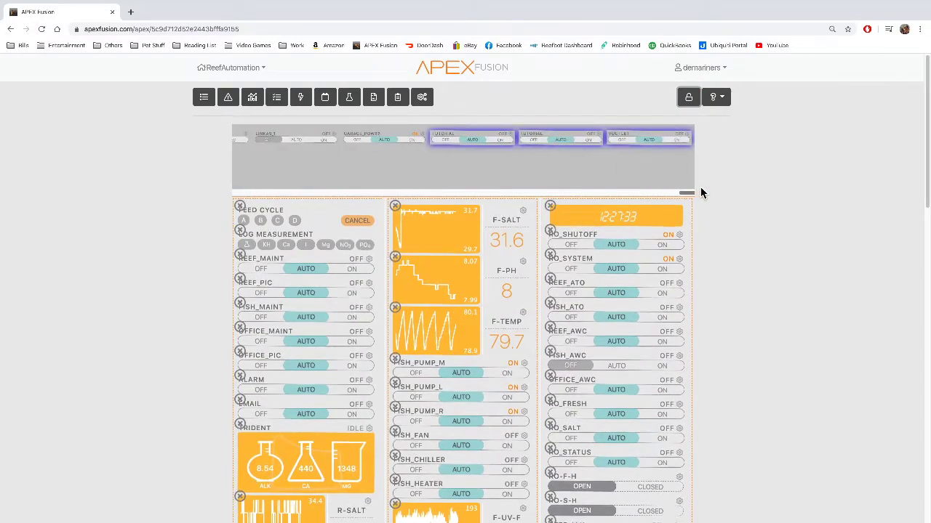
{"action": "left_click_drag", "start_coordinate": [650, 141], "coordinate": [275, 211]}
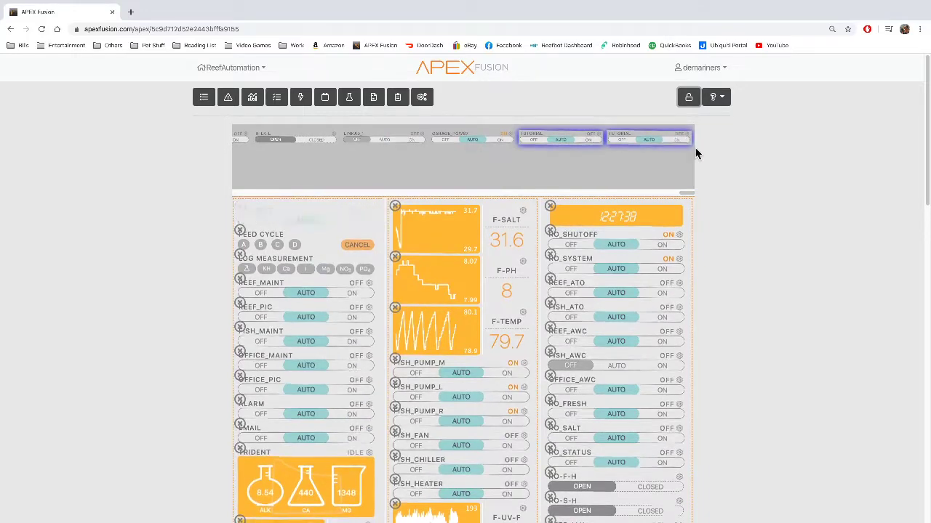
{"action": "left_click", "coordinate": [691, 102]}
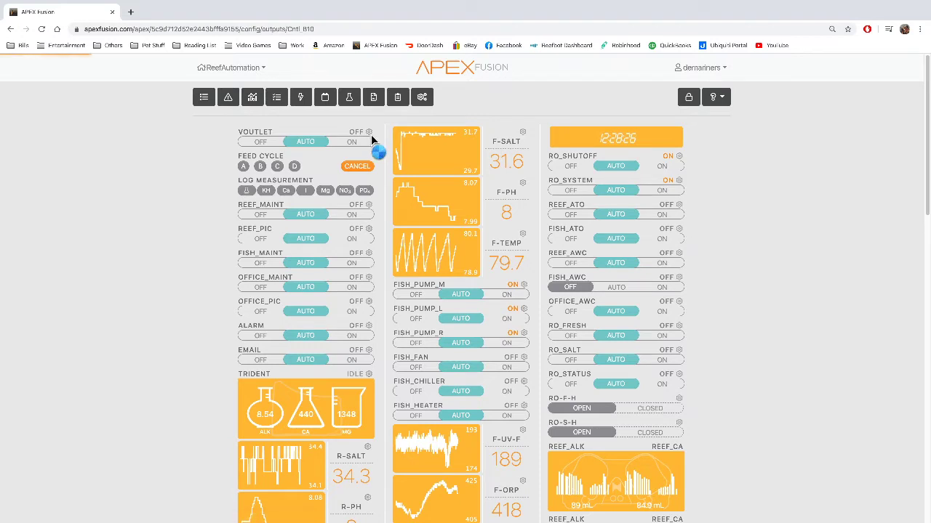
{"action": "left_click", "coordinate": [370, 135]}
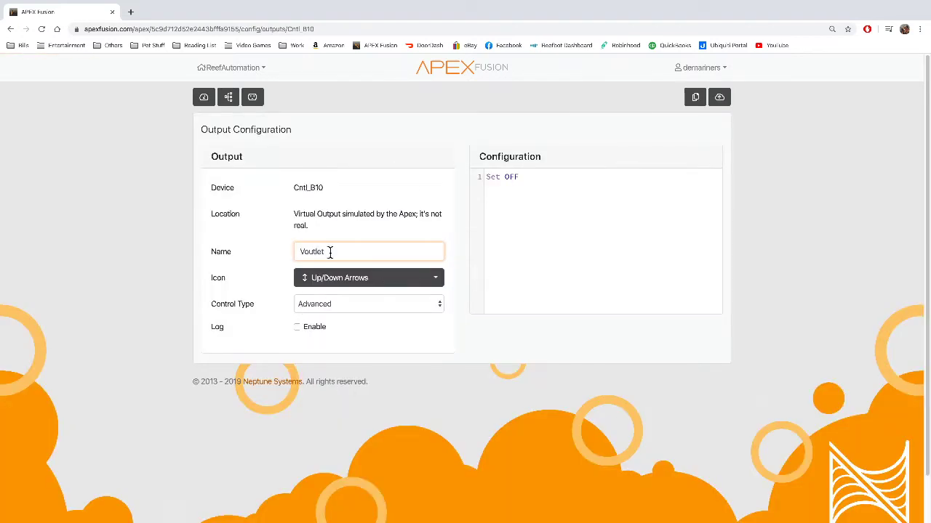
{"action": "left_click_drag", "start_coordinate": [328, 251], "coordinate": [291, 253]}
{"action": "left_click", "coordinate": [376, 234]}
{"action": "left_click_drag", "start_coordinate": [308, 187], "coordinate": [293, 188]}
{"action": "left_click_drag", "start_coordinate": [293, 211], "coordinate": [331, 222]}
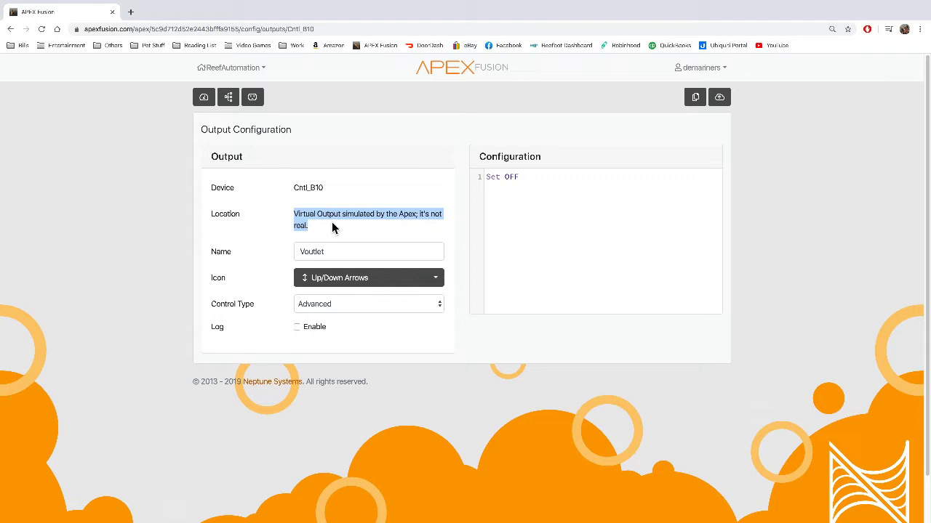
{"action": "left_click", "coordinate": [329, 221]}
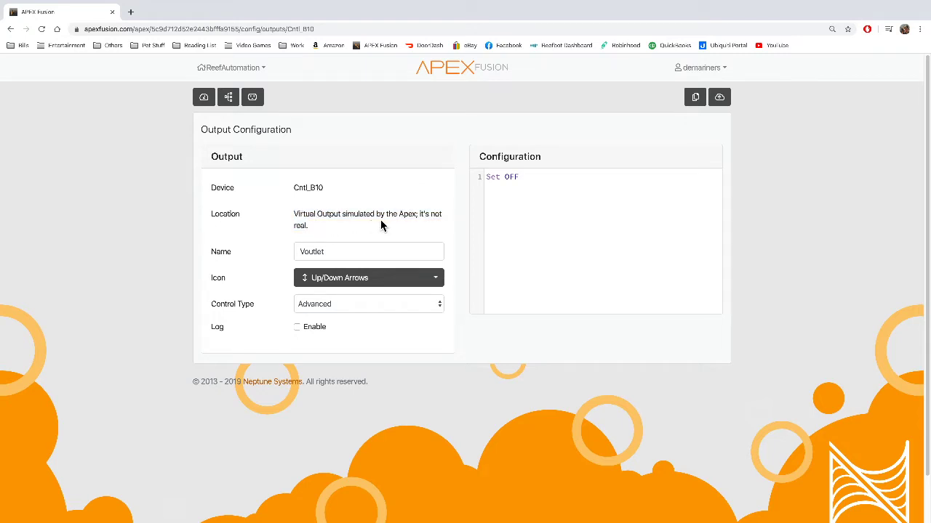
{"action": "left_click", "coordinate": [204, 97]}
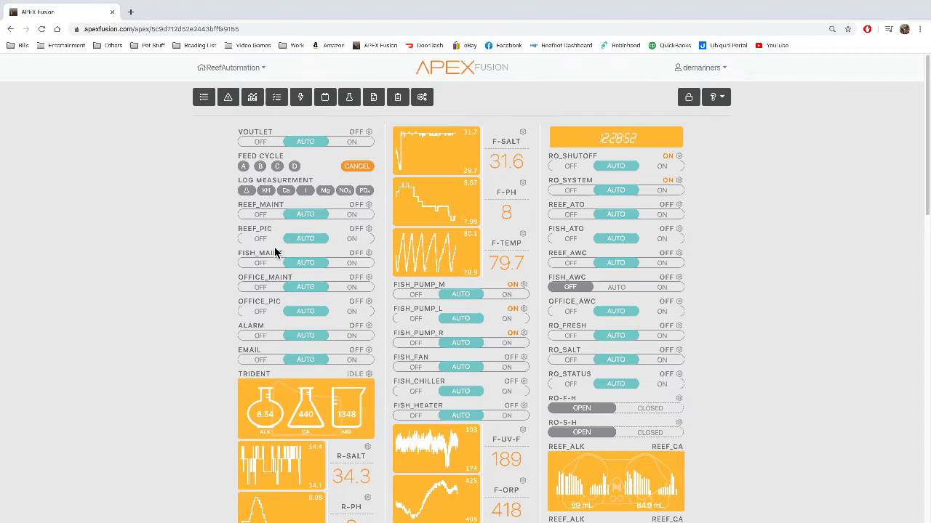
{"action": "left_click", "coordinate": [368, 206]}
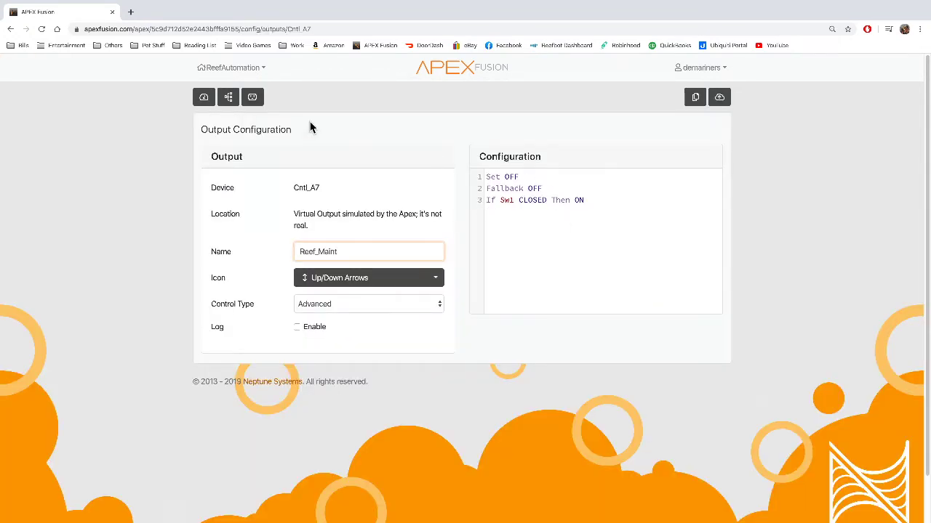
{"action": "left_click", "coordinate": [203, 97]}
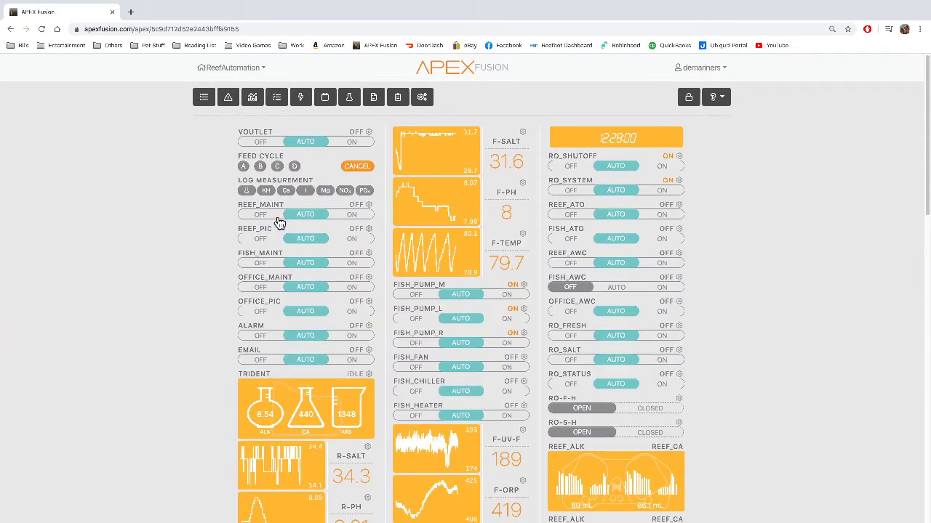
{"action": "scroll", "coordinate": [378, 349], "scroll_direction": "down", "scroll_amount": 5}
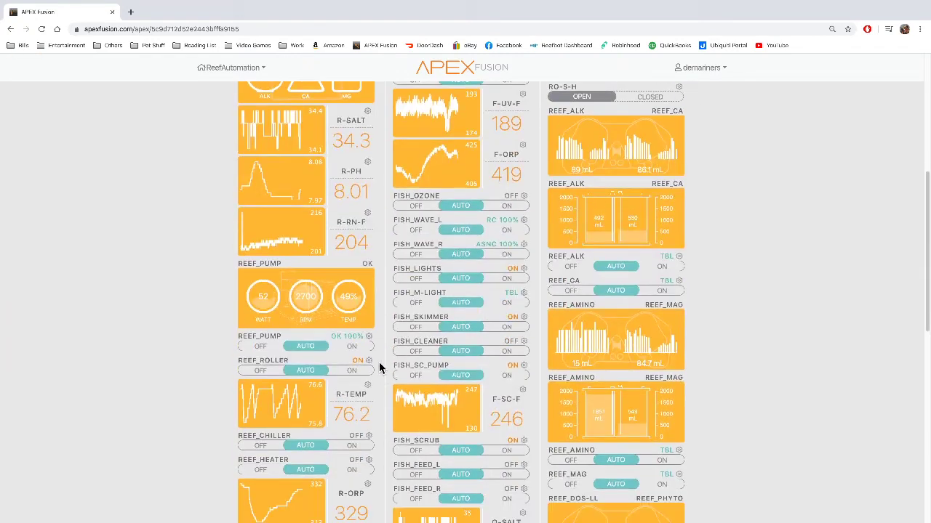
{"action": "left_click", "coordinate": [369, 337]}
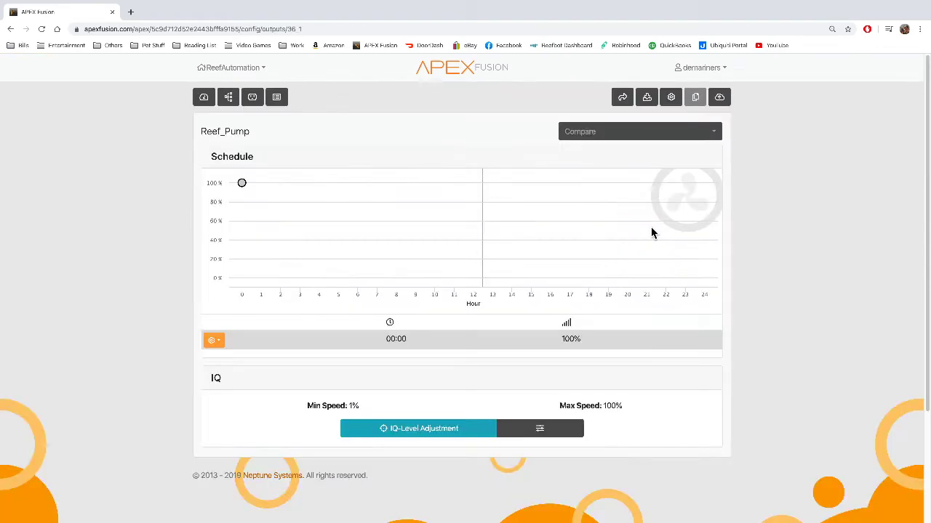
{"action": "left_click", "coordinate": [670, 96]}
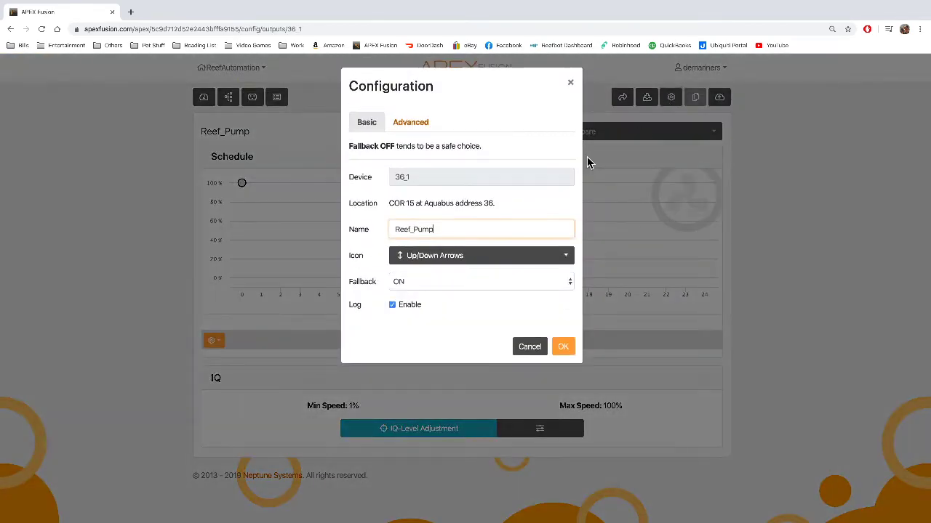
{"action": "left_click", "coordinate": [428, 124]}
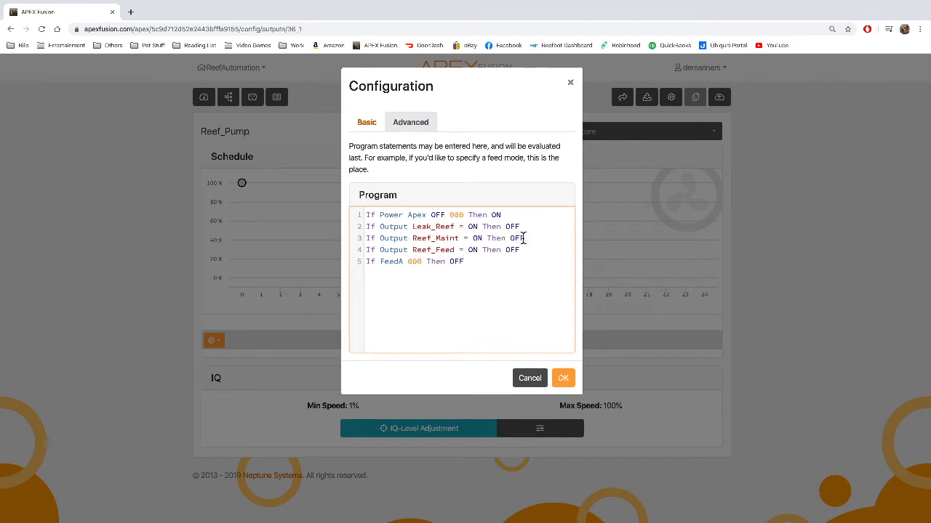
{"action": "left_click_drag", "start_coordinate": [524, 238], "coordinate": [361, 240]}
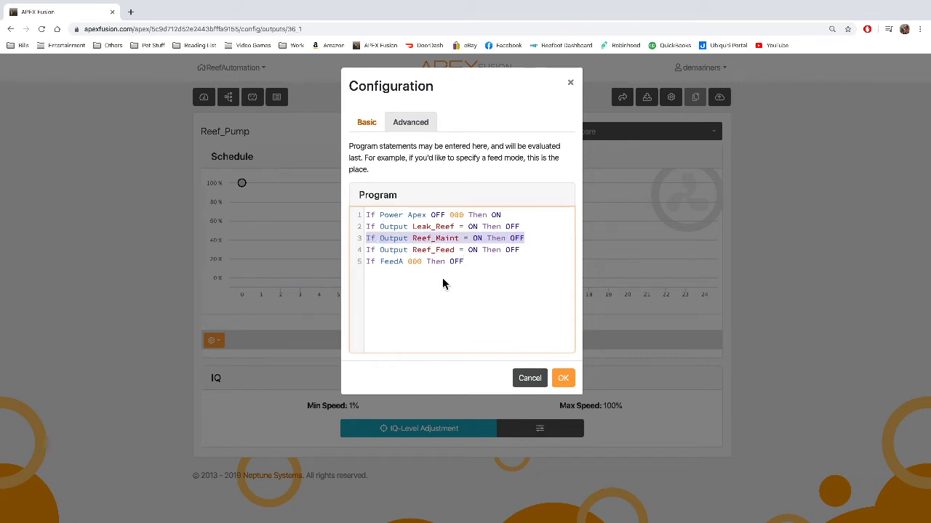
{"action": "left_click", "coordinate": [536, 379]}
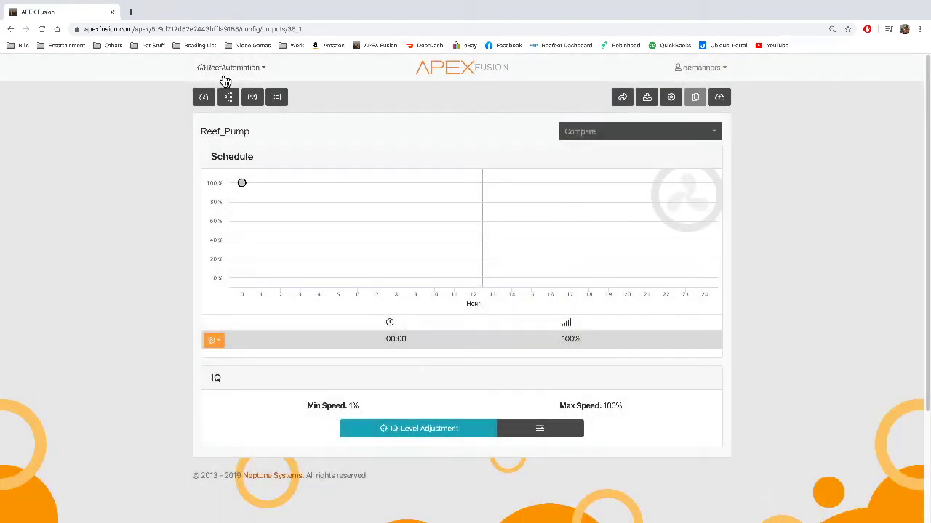
{"action": "left_click", "coordinate": [208, 98]}
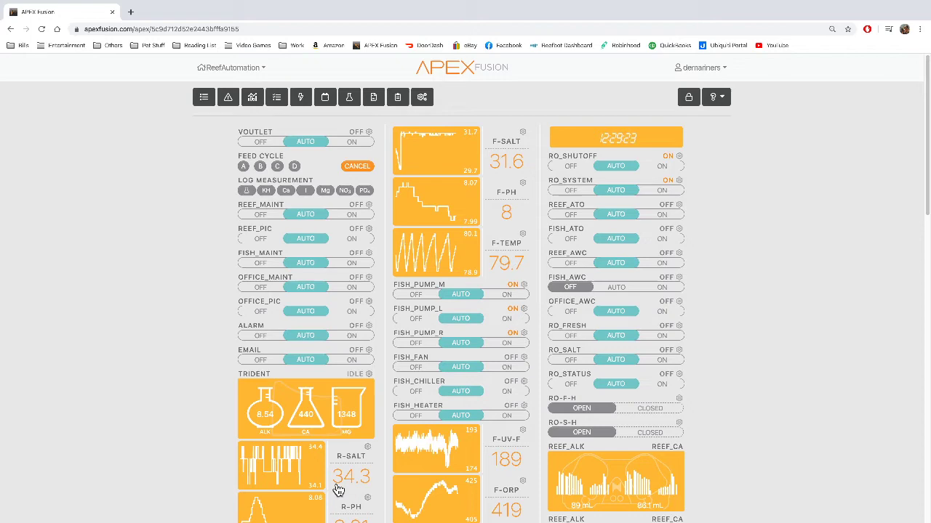
{"action": "scroll", "coordinate": [339, 490], "scroll_direction": "down", "scroll_amount": 4}
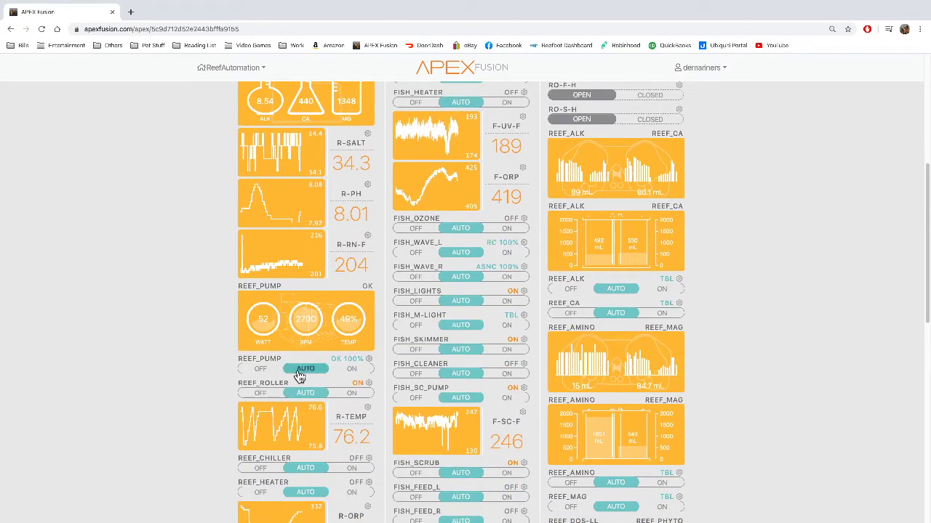
{"action": "scroll", "coordinate": [301, 370], "scroll_direction": "up", "scroll_amount": 4}
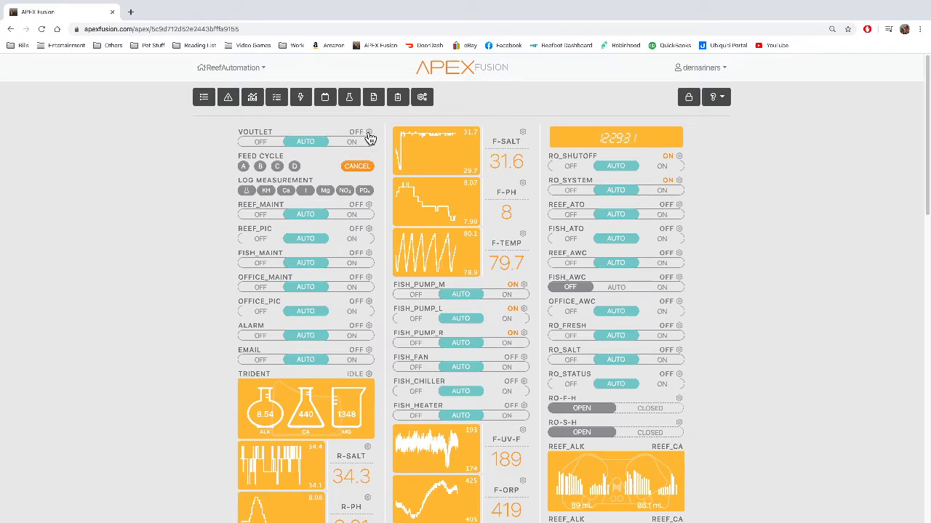
Open Voutlet's Output Configuration and delete its default 'Set OFF' line.
{"action": "left_click", "coordinate": [368, 133]}
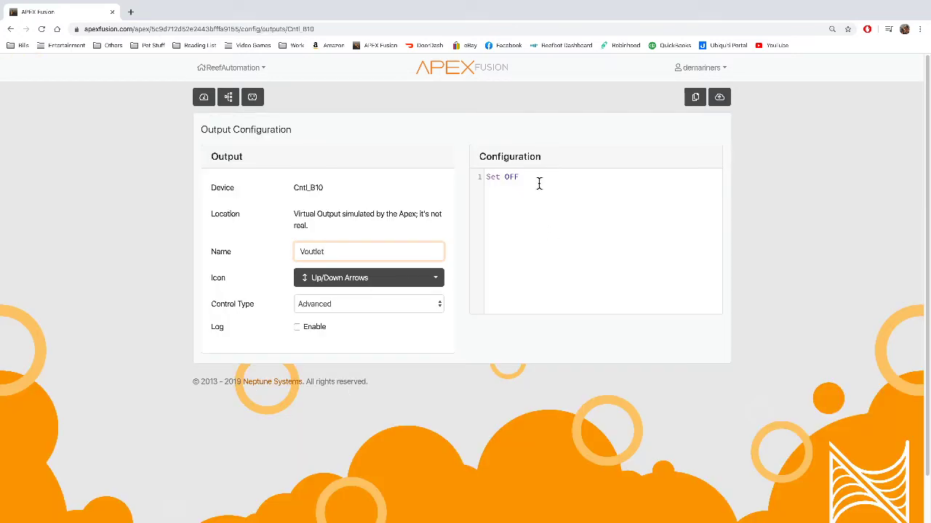
{"action": "left_click_drag", "start_coordinate": [539, 183], "coordinate": [486, 174]}
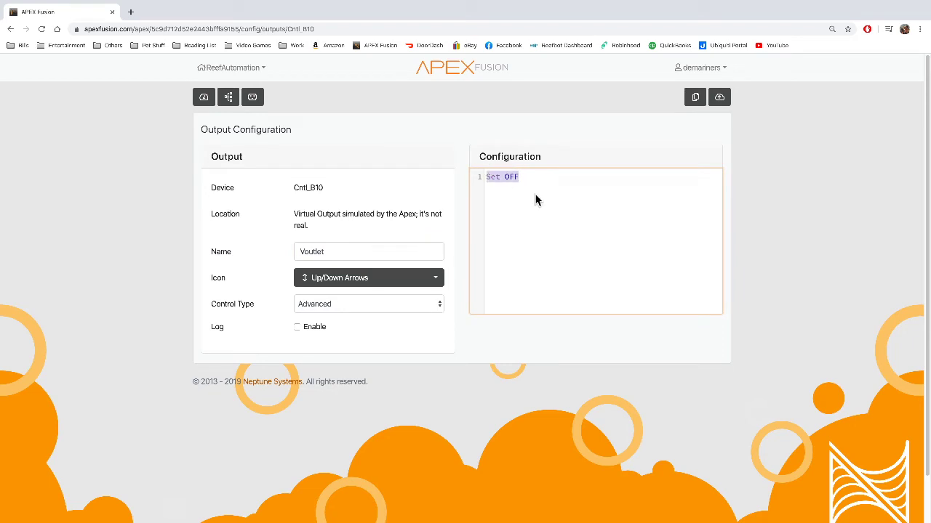
{"action": "key", "text": "BackSpace"}
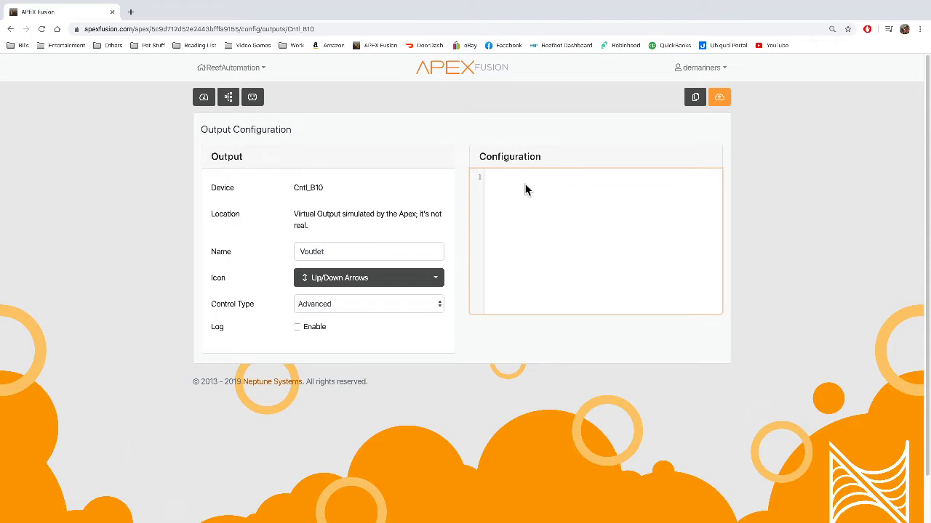
Write line 1 as 'If R-Cup CLOSED then ON', picking R-Cup from autocomplete.
{"action": "type", "text": "If "}
{"action": "type", "text": "Sk"}
{"action": "key", "text": "BackSpace"}
{"action": "key", "text": "BackSpace"}
{"action": "type", "text": "Re"}
{"action": "key", "text": "BackSpace"}
{"action": "key", "text": "BackSpace"}
{"action": "type", "text": "-"}
{"action": "key", "text": "Down"}
{"action": "key", "text": "Down"}
{"action": "key", "text": "Down"}
{"action": "key", "text": "Down"}
{"action": "key", "text": "Down"}
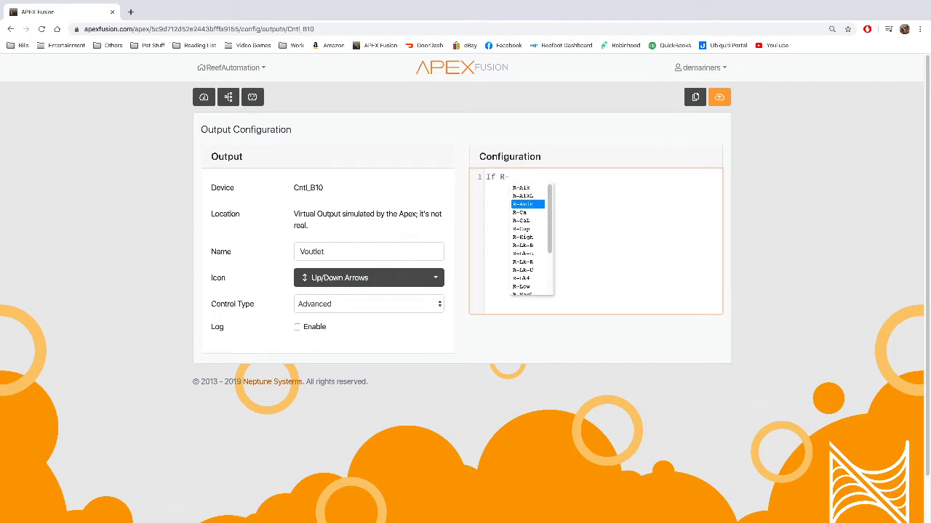
{"action": "key", "text": "Return"}
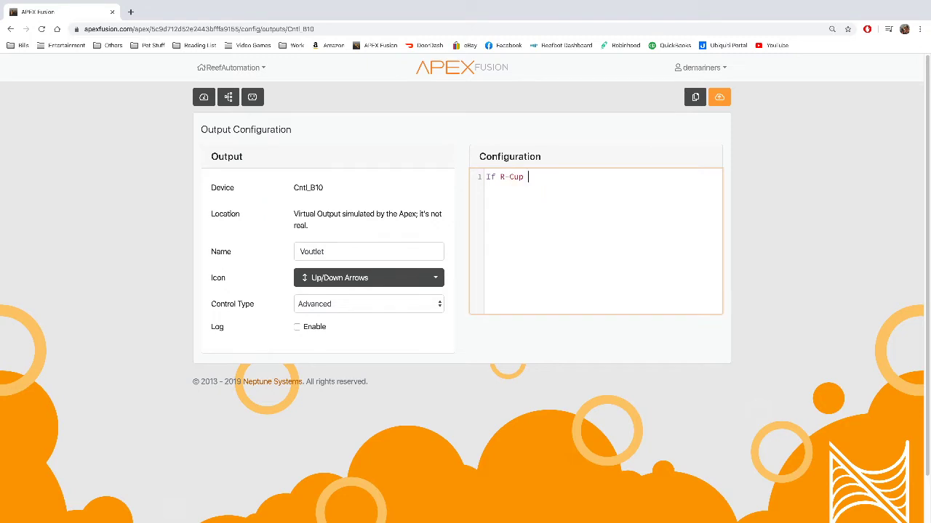
{"action": "type", "text": "CLOSED then ON"}
Begin line 2 with the time rule 'If Time 00:00 to 8:00 Then OFF'.
{"action": "type", "text": "If Time"}
{"action": "type", "text": "00:80-"}
{"action": "key", "text": "BackSpace"}
{"action": "type", "text": "to 8:0"}
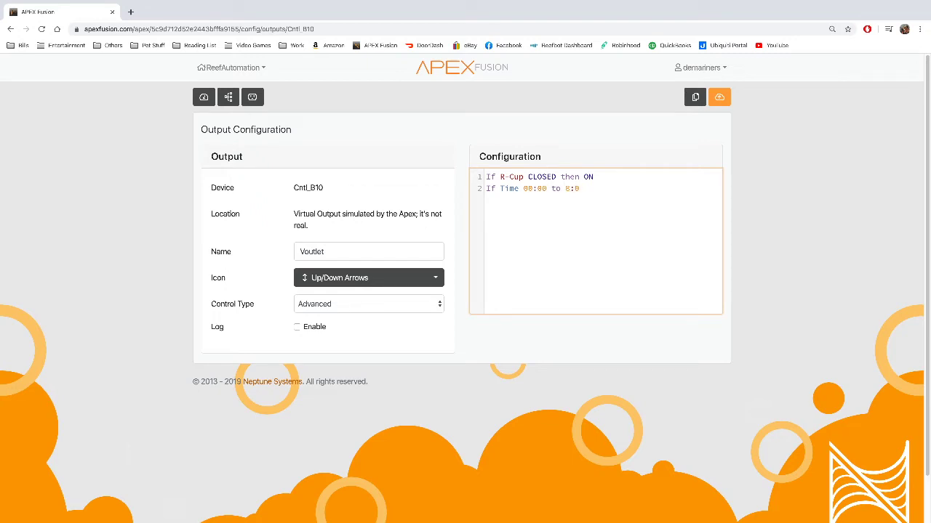
{"action": "type", "text": "0 Then OFF"}
Add 'then off' time rules for 08:01–21:00 and 21:01–00:00 as lines 3 and 4.
{"action": "key", "text": "Return"}
{"action": "type", "text": "If "}
{"action": "type", "text": "time "}
{"action": "type", "text": "0"}
{"action": "type", "text": "8:00 to "}
{"action": "type", "text": "08:01"}
{"action": "key", "text": "BackSpace"}
{"action": "key", "text": "BackSpace"}
{"action": "key", "text": "BackSpace"}
{"action": "key", "text": "BackSpace"}
{"action": "key", "text": "BackSpace"}
{"action": "key", "text": "BackSpace"}
{"action": "key", "text": "BackSpace"}
{"action": "key", "text": "BackSpace"}
{"action": "key", "text": "BackSpace"}
{"action": "key", "text": "BackSpace"}
{"action": "key", "text": "BackSpace"}
{"action": "key", "text": "BackSpace"}
{"action": "key", "text": "BackSpace"}
{"action": "key", "text": "BackSpace"}
{"action": "type", "text": "08:01 to 21:00 thewn"}
{"action": "key", "text": "BackSpace"}
{"action": "key", "text": "BackSpace"}
{"action": "key", "text": "BackSpace"}
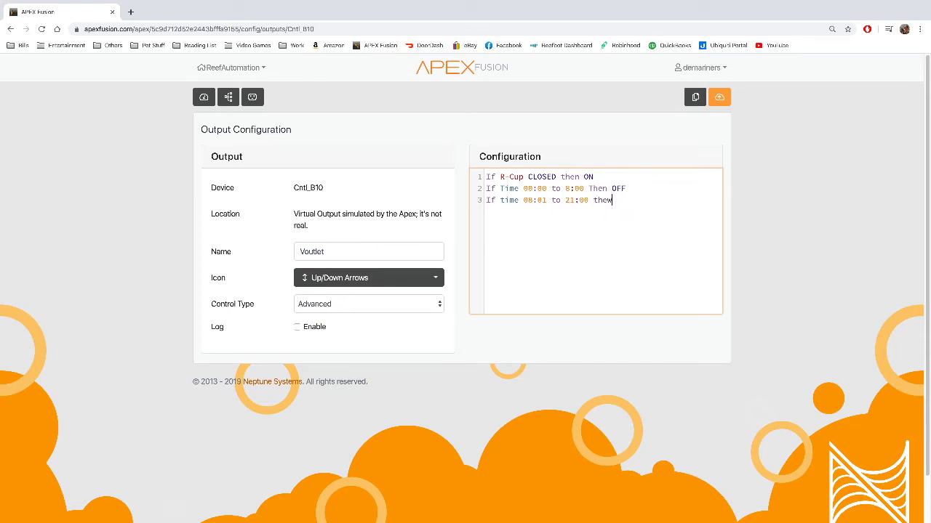
{"action": "type", "text": "n off it time"}
{"action": "key", "text": "BackSpace"}
{"action": "key", "text": "BackSpace"}
{"action": "key", "text": "BackSpace"}
{"action": "key", "text": "BackSpace"}
{"action": "key", "text": "BackSpace"}
{"action": "key", "text": "BackSpace"}
{"action": "key", "text": "BackSpace"}
{"action": "type", "text": "f time 21:00 to 00:00 then off"}
Review the four Voutlet program lines and send the configuration to the Apex.
{"action": "left_click_drag", "start_coordinate": [594, 177], "coordinate": [447, 182]}
{"action": "left_click", "coordinate": [562, 224]}
{"action": "key", "text": "ctrl+a"}
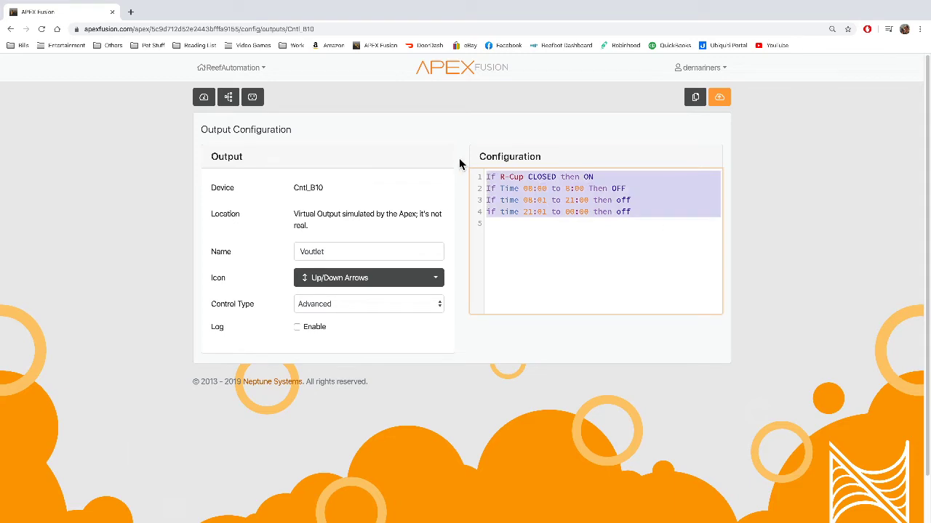
{"action": "left_click", "coordinate": [636, 217]}
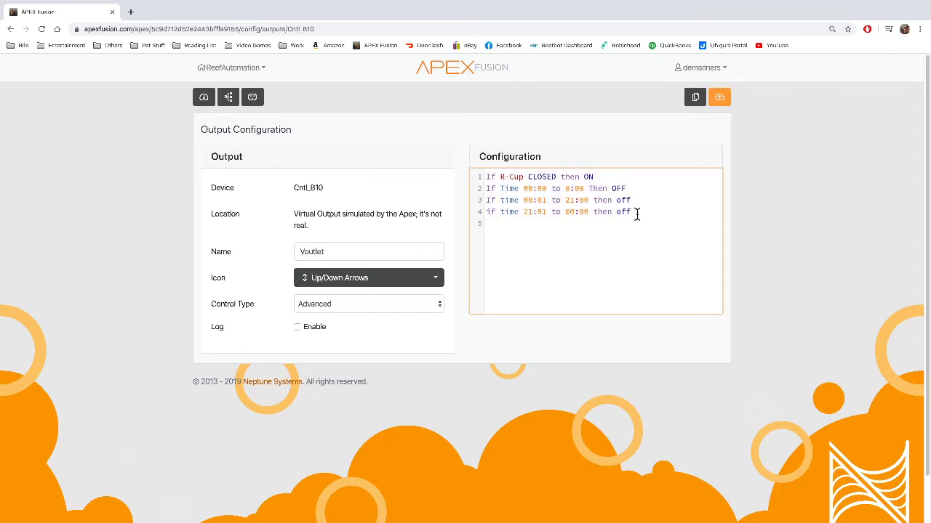
{"action": "left_click_drag", "start_coordinate": [636, 214], "coordinate": [474, 176]}
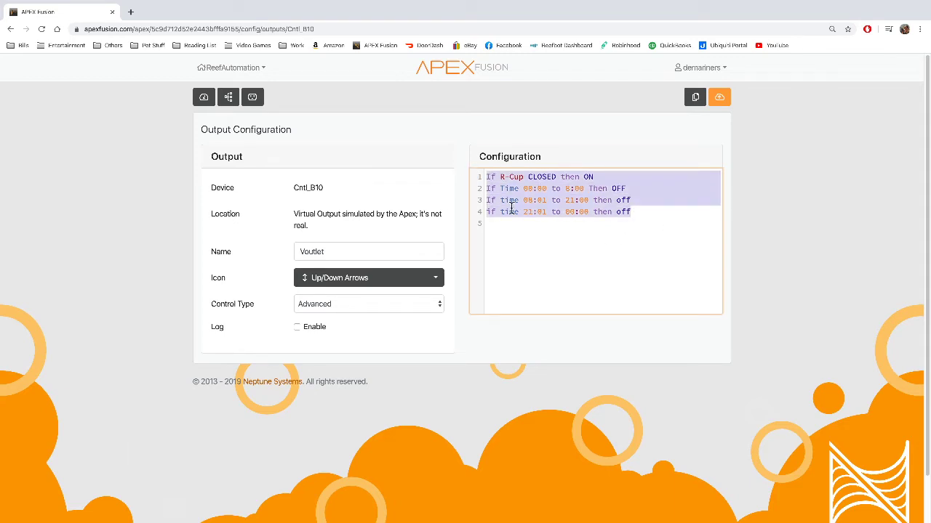
{"action": "left_click", "coordinate": [648, 202]}
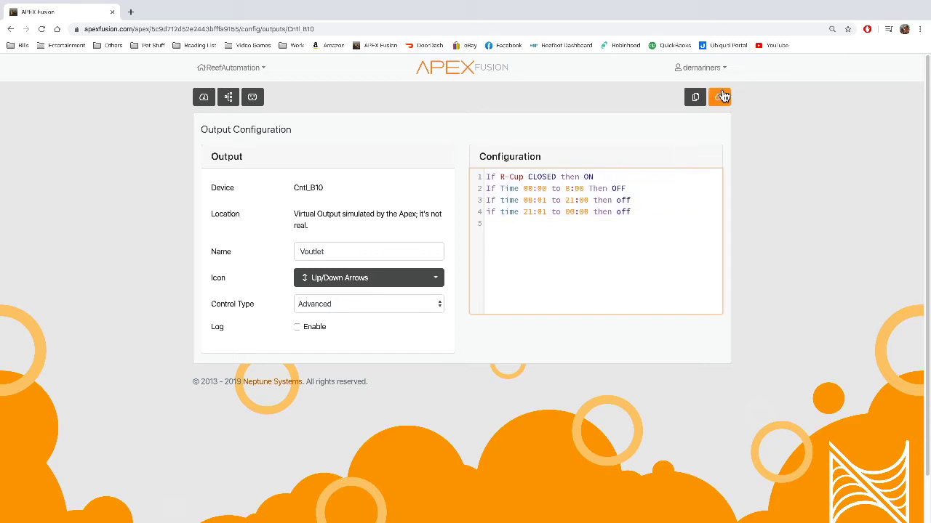
{"action": "left_click", "coordinate": [719, 97]}
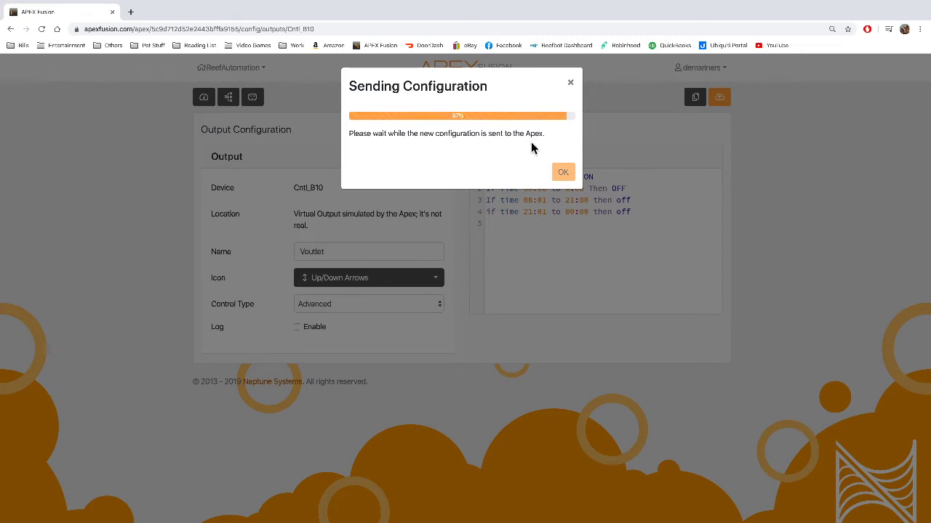
{"action": "left_click", "coordinate": [571, 92]}
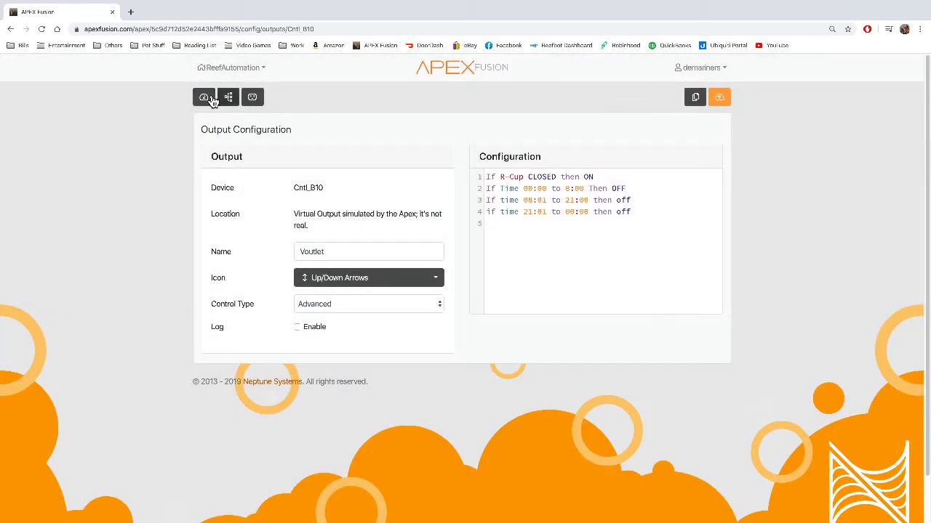
In the Email alert's program, add 'if Output Voutlet = ON then ON' below Set OFF.
{"action": "left_click", "coordinate": [205, 98]}
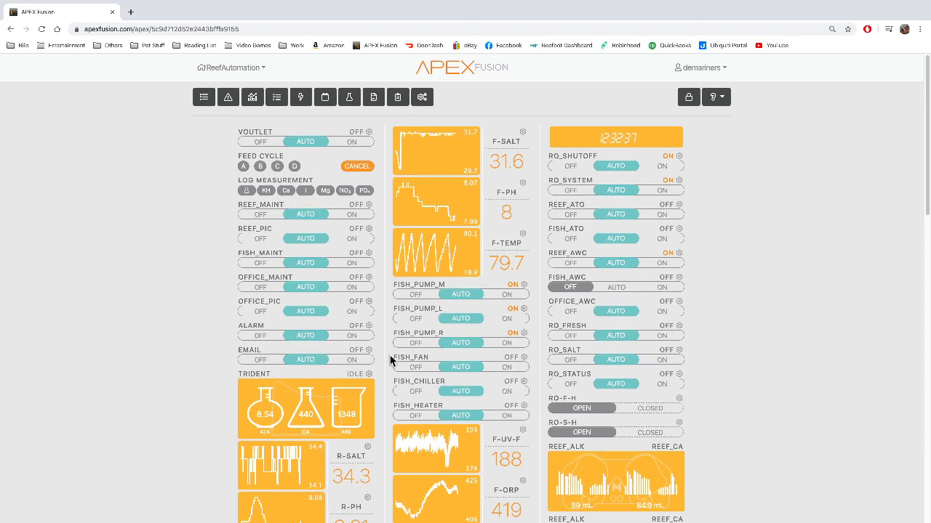
{"action": "left_click", "coordinate": [369, 351]}
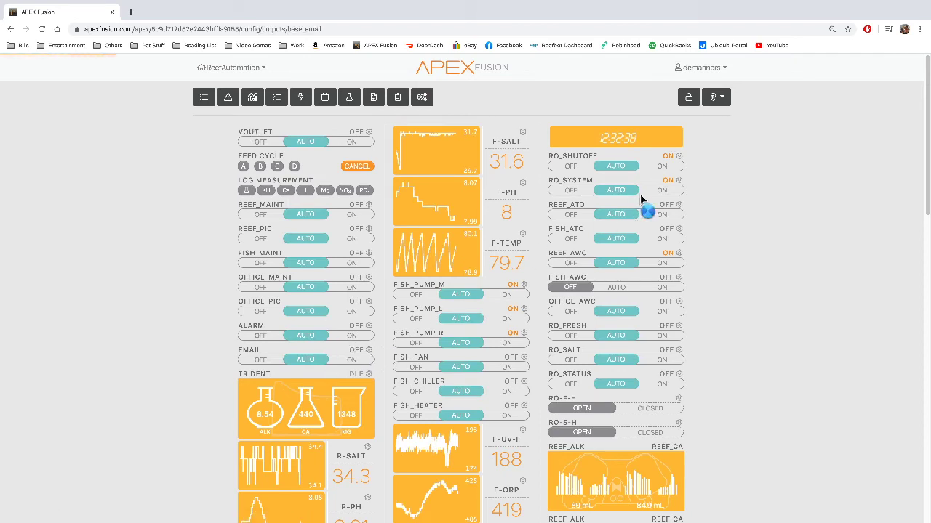
{"action": "scroll", "coordinate": [580, 248], "scroll_direction": "up", "scroll_amount": 4}
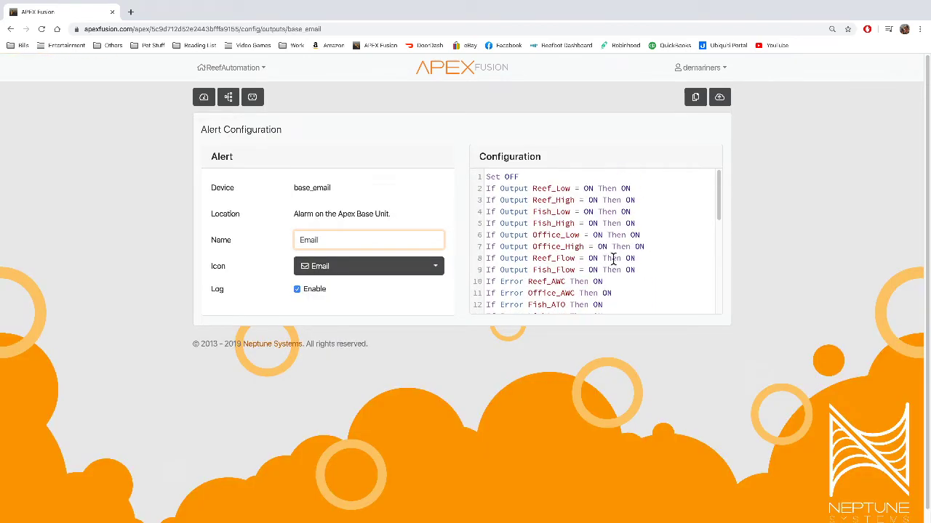
{"action": "left_click", "coordinate": [536, 176]}
{"action": "key", "text": "Return"}
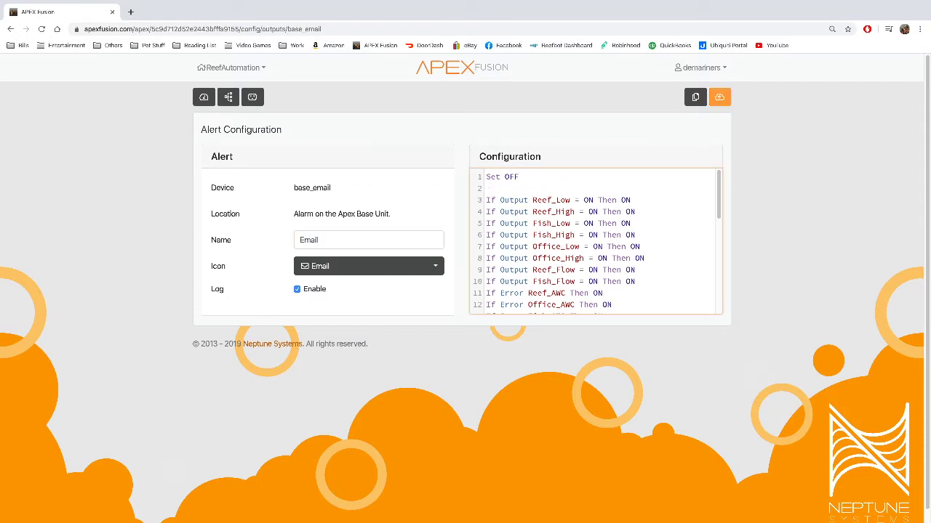
{"action": "type", "text": "if R-c"}
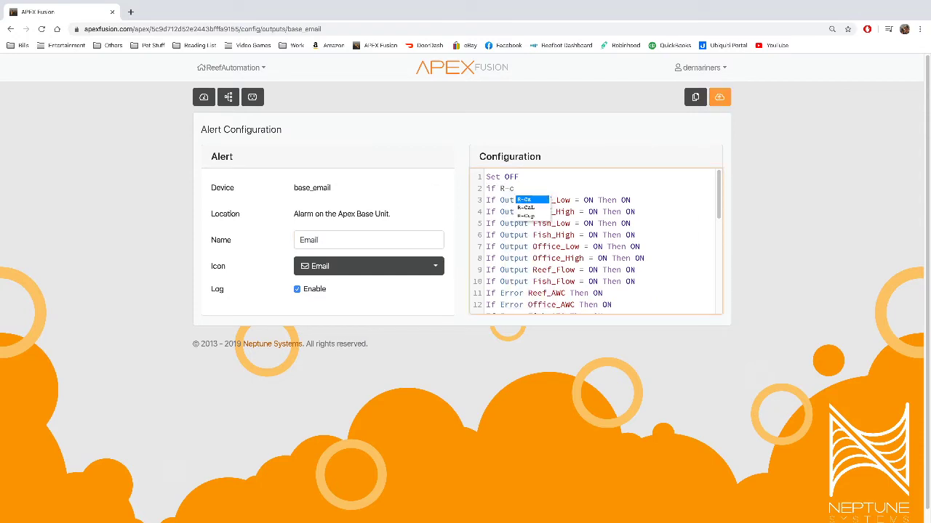
{"action": "type", "text": "up CLOSED then ON"}
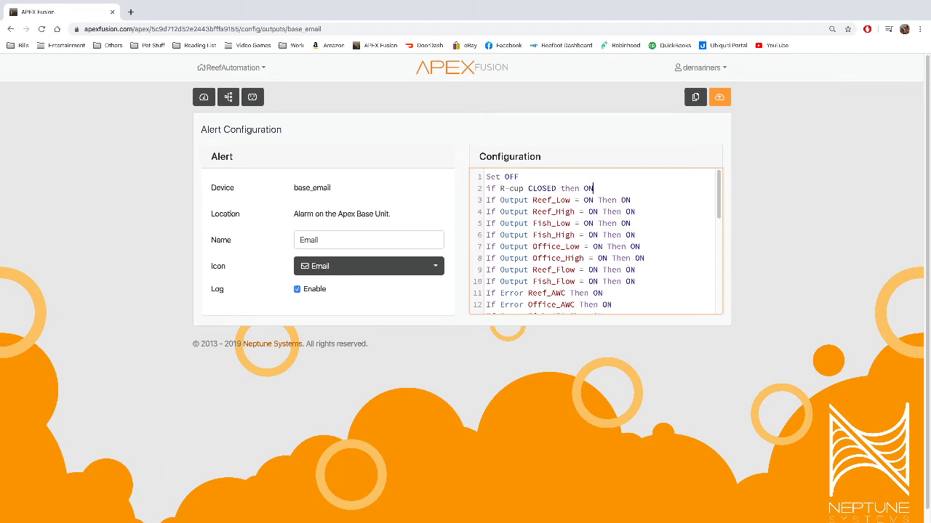
{"action": "key", "text": "BackSpace"}
{"action": "key", "text": "BackSpace"}
{"action": "key", "text": "BackSpace"}
{"action": "key", "text": "BackSpace"}
{"action": "key", "text": "BackSpace"}
{"action": "key", "text": "BackSpace"}
{"action": "key", "text": "BackSpace"}
{"action": "key", "text": "BackSpace"}
{"action": "key", "text": "BackSpace"}
{"action": "key", "text": "BackSpace"}
{"action": "key", "text": "BackSpace"}
{"action": "key", "text": "BackSpace"}
{"action": "key", "text": "BackSpace"}
{"action": "key", "text": "BackSpace"}
{"action": "key", "text": "BackSpace"}
{"action": "key", "text": "BackSpace"}
{"action": "key", "text": "BackSpace"}
{"action": "key", "text": "BackSpace"}
{"action": "key", "text": "BackSpace"}
{"action": "key", "text": "BackSpace"}
{"action": "type", "text": "Output Vo"}
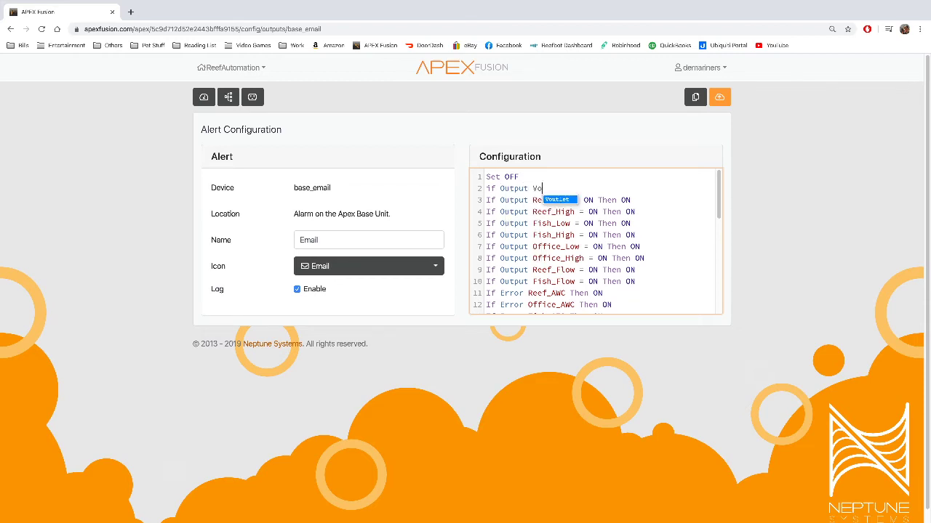
{"action": "type", "text": "utlet = ON then ON"}
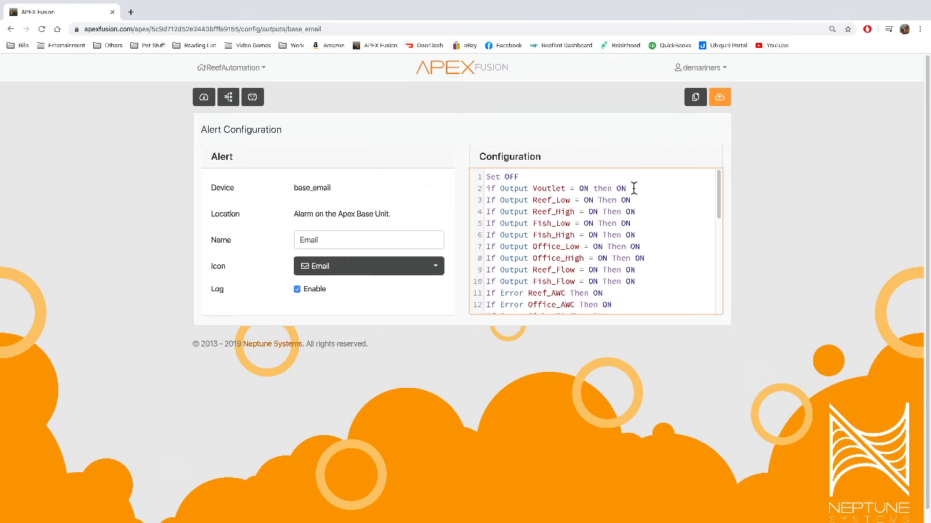
Delete the trial Voutlet trigger line and go back to the dashboard.
{"action": "left_click_drag", "start_coordinate": [634, 188], "coordinate": [488, 186]}
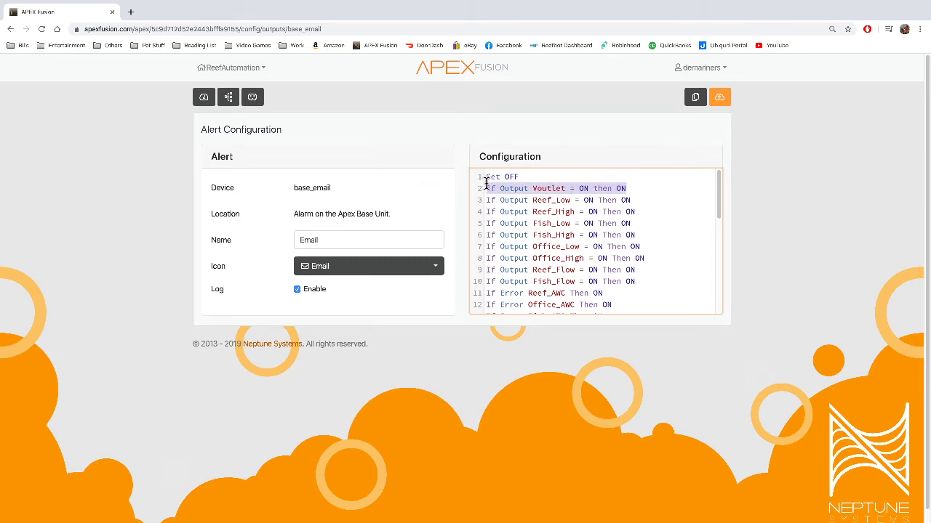
{"action": "key", "text": "BackSpace"}
{"action": "key", "text": "BackSpace"}
{"action": "left_click", "coordinate": [202, 97]}
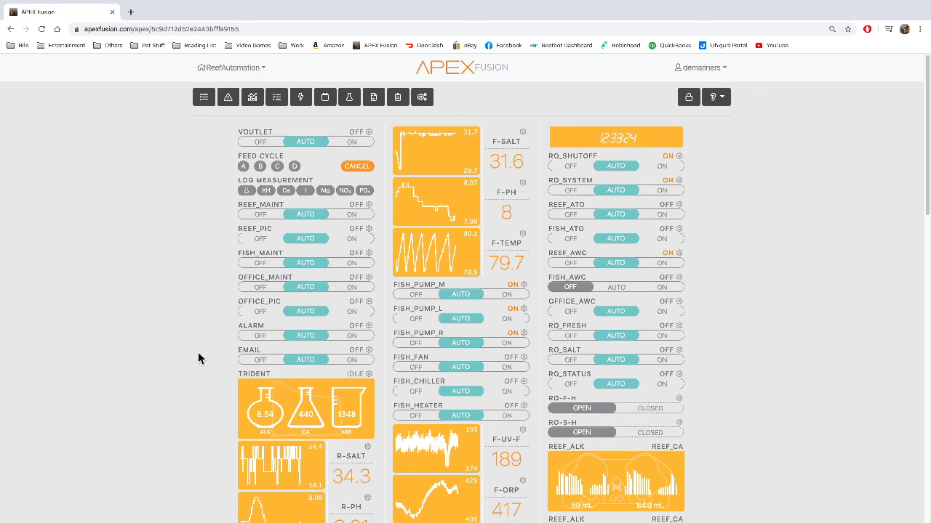
Move the SKIMMER_FULL tile from the tray to the top of the dashboard's left column.
{"action": "left_click", "coordinate": [692, 104]}
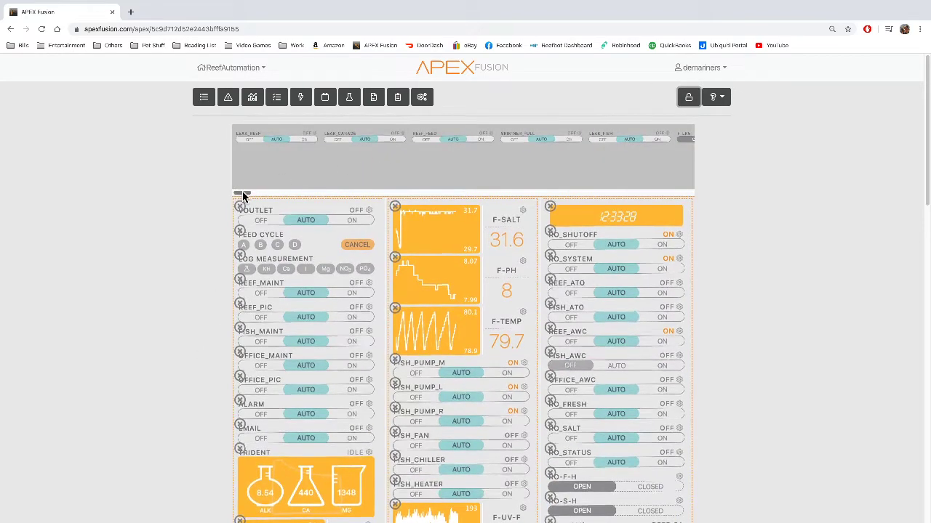
{"action": "left_click_drag", "start_coordinate": [240, 194], "coordinate": [250, 196]}
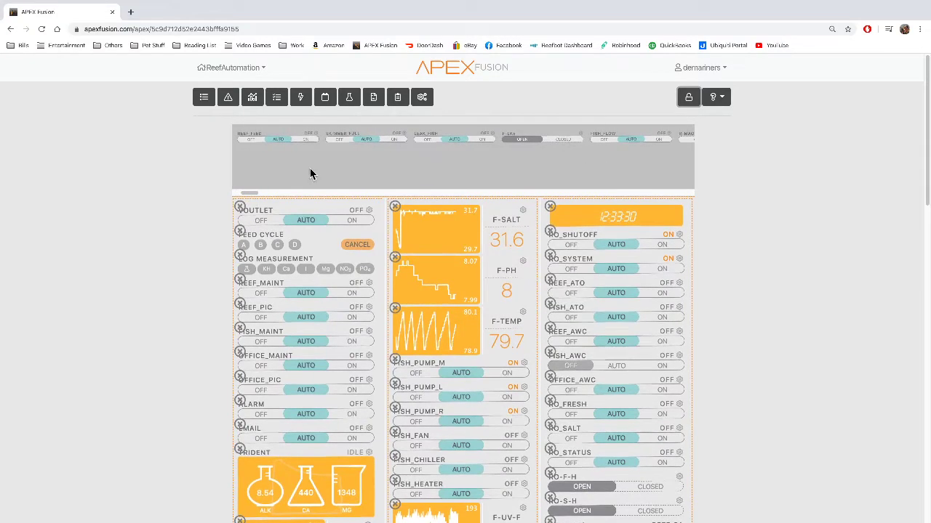
{"action": "left_click_drag", "start_coordinate": [349, 141], "coordinate": [247, 211]}
{"action": "left_click", "coordinate": [688, 99]}
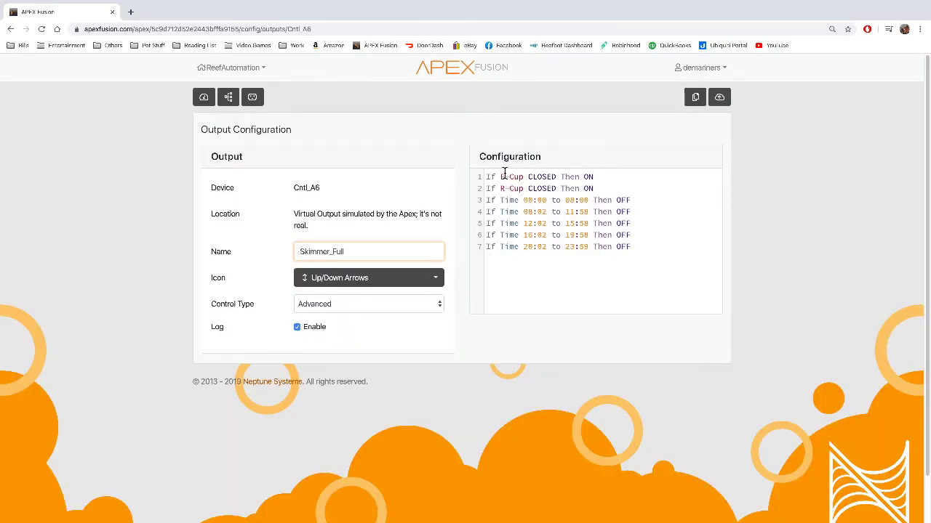
Highlight the F-Cup and R-Cup CLOSED conditions in Skimmer_Full's program.
{"action": "left_click_drag", "start_coordinate": [500, 177], "coordinate": [525, 188]}
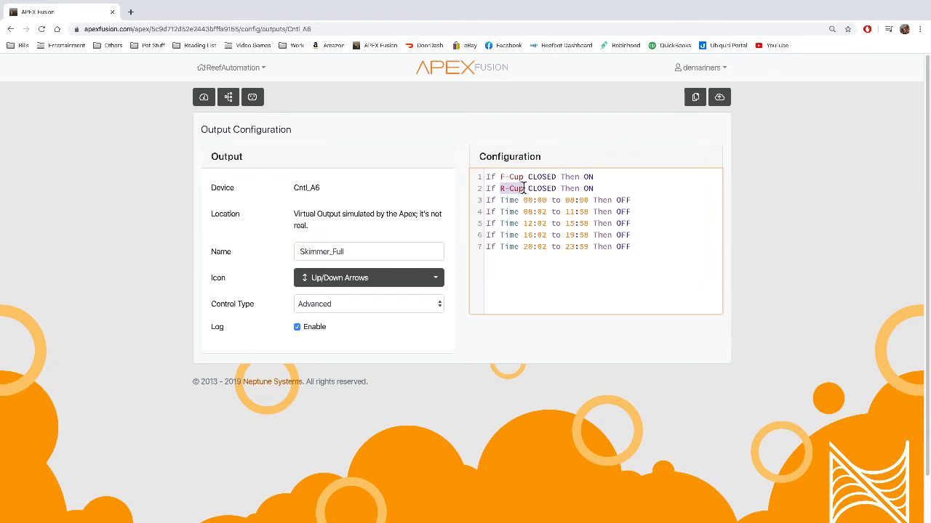
{"action": "left_click", "coordinate": [524, 188]}
{"action": "left_click_drag", "start_coordinate": [597, 188], "coordinate": [478, 174]}
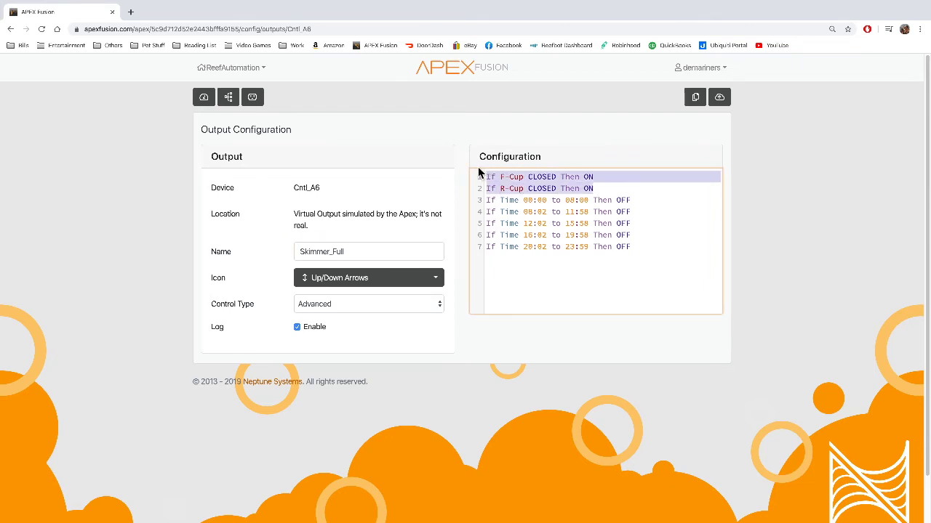
{"action": "left_click", "coordinate": [568, 200]}
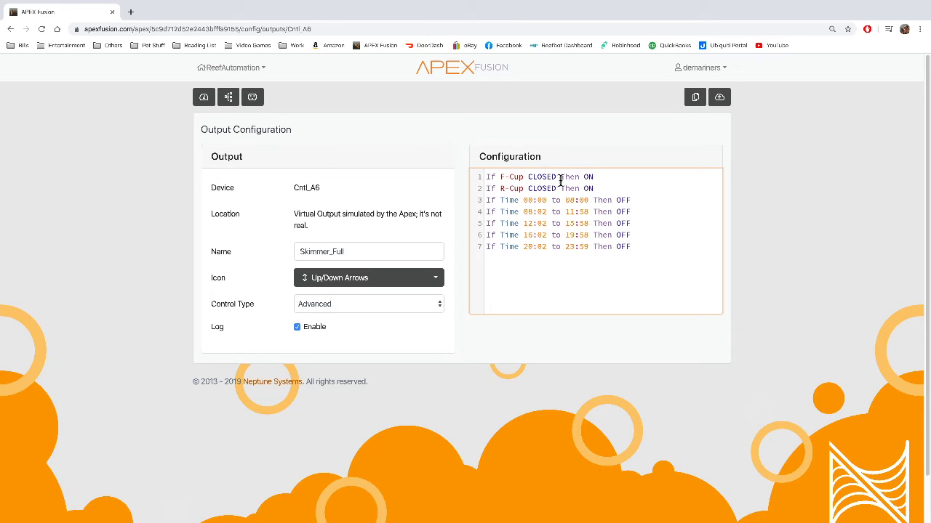
Place the LEAK_REEF tile at the top of the dashboard's left column.
{"action": "left_click", "coordinate": [206, 97]}
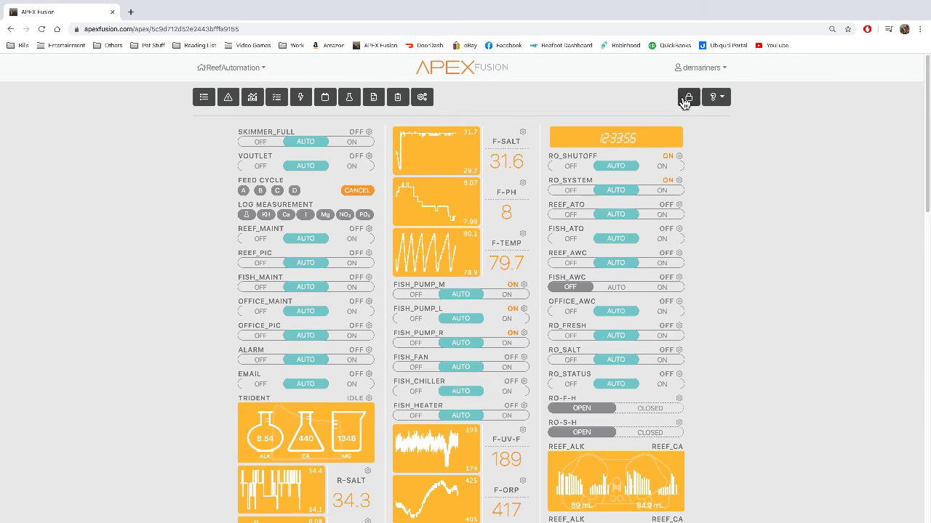
{"action": "left_click", "coordinate": [685, 98]}
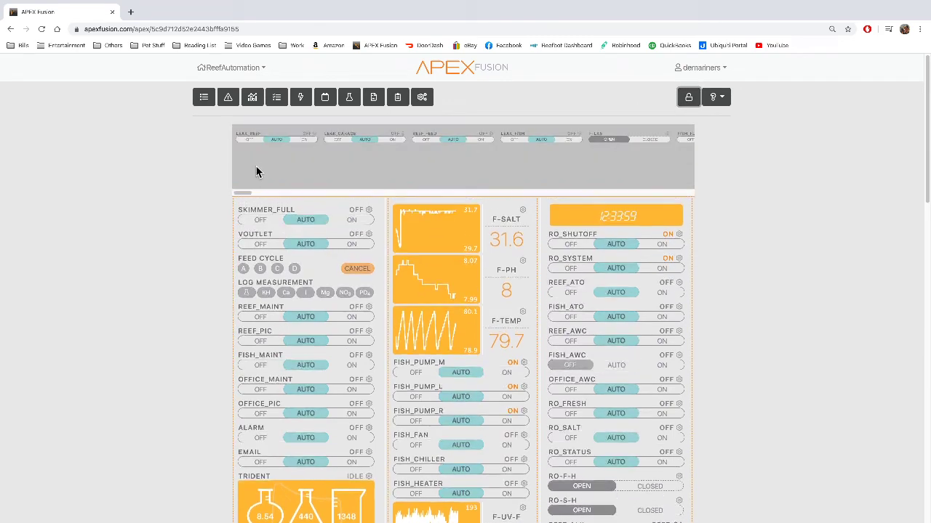
{"action": "left_click_drag", "start_coordinate": [267, 161], "coordinate": [280, 205]}
{"action": "left_click", "coordinate": [695, 106]}
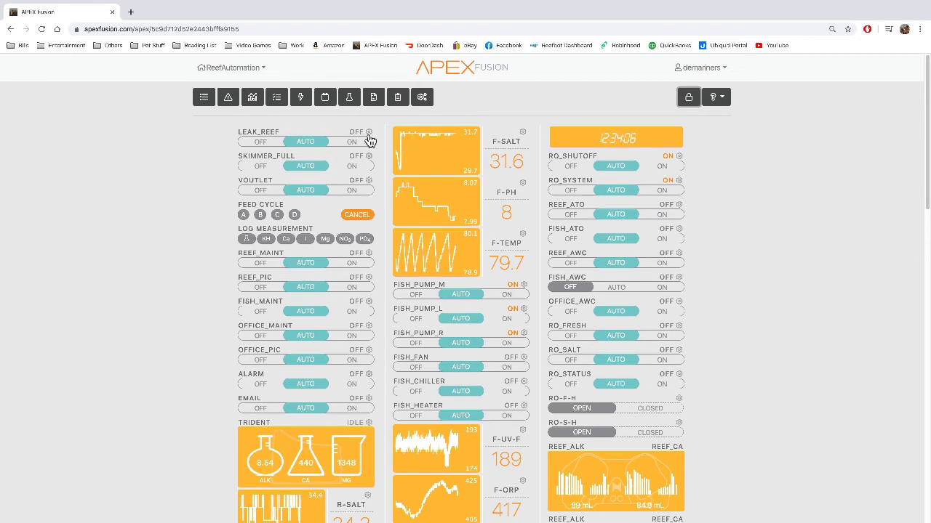
Review Leak_Reef's configuration: ON when any of four leak sensors closes, deferred 000:10.
{"action": "left_click", "coordinate": [368, 133]}
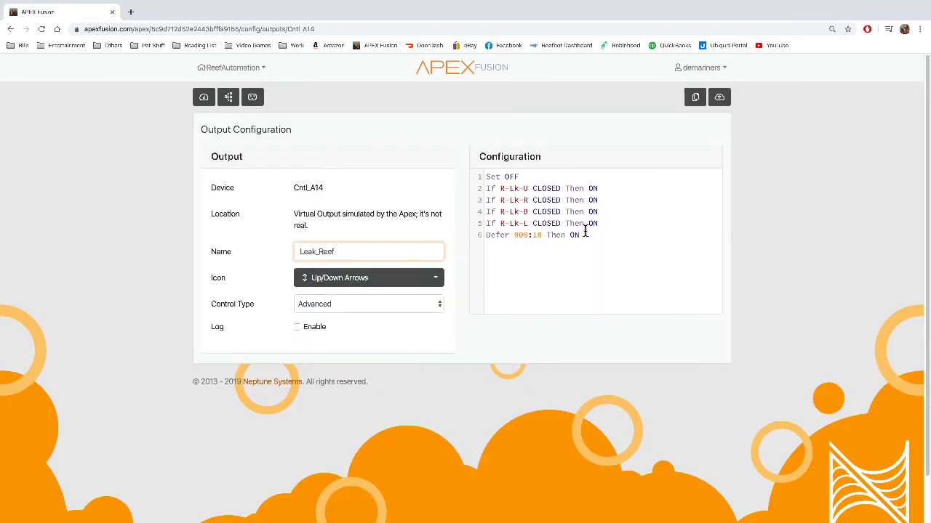
{"action": "left_click_drag", "start_coordinate": [601, 225], "coordinate": [486, 188]}
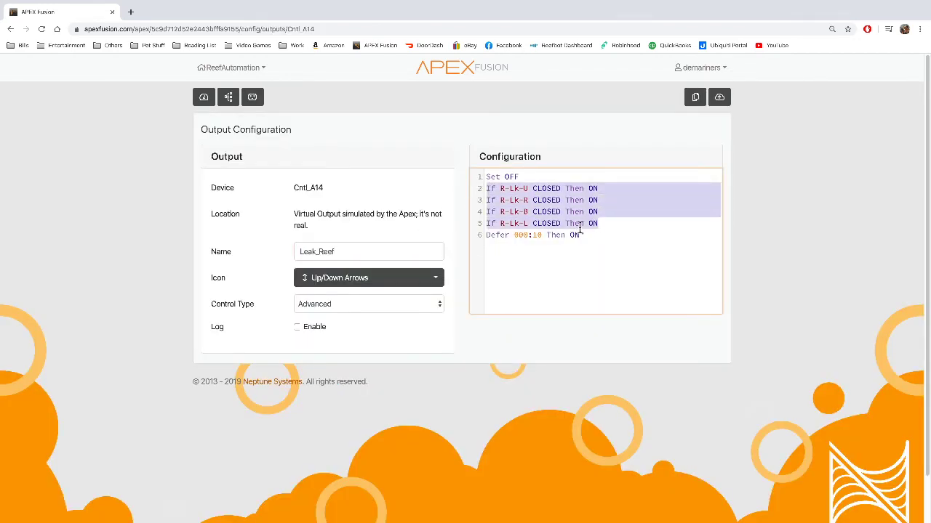
{"action": "left_click", "coordinate": [606, 235]}
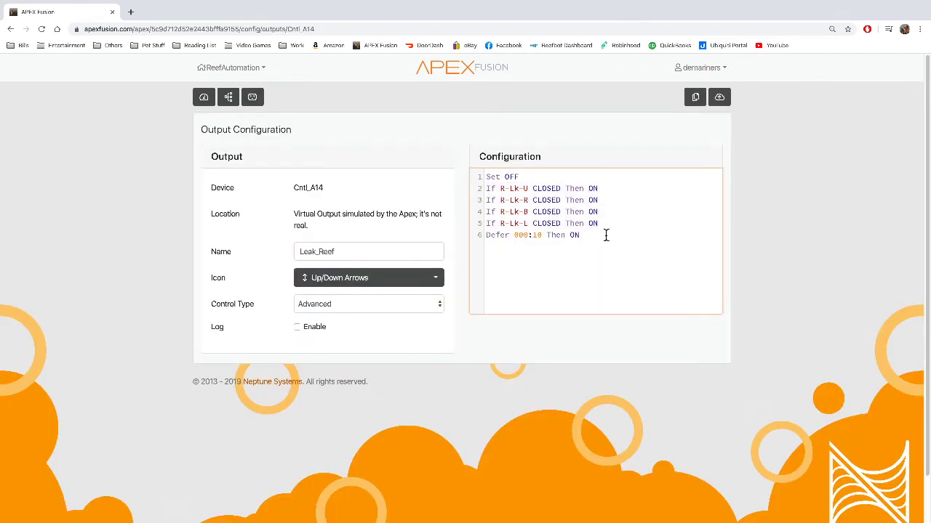
{"action": "double_click", "coordinate": [320, 252]}
{"action": "left_click", "coordinate": [514, 250]}
{"action": "left_click", "coordinate": [204, 97]}
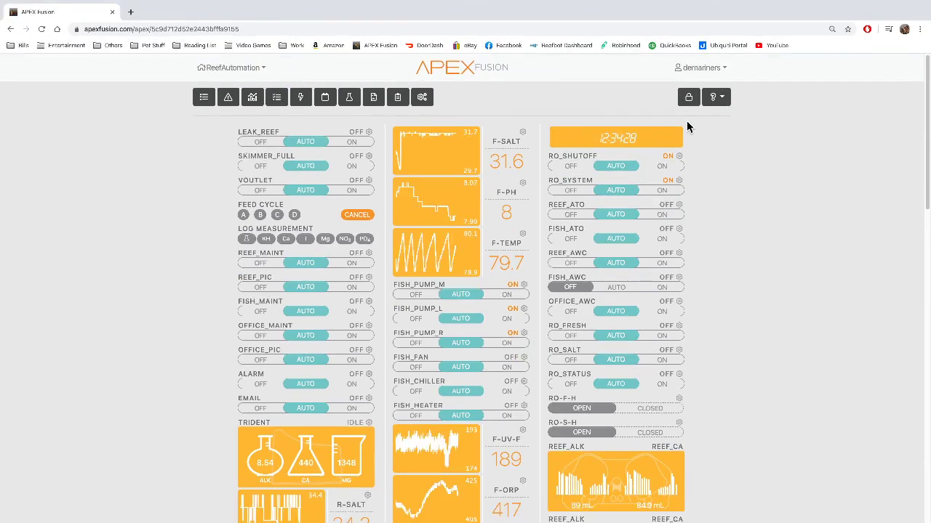
Unlock the dashboard layout, move REEF_FEED to the top of the left column, and open its configuration.
{"action": "left_click", "coordinate": [688, 99]}
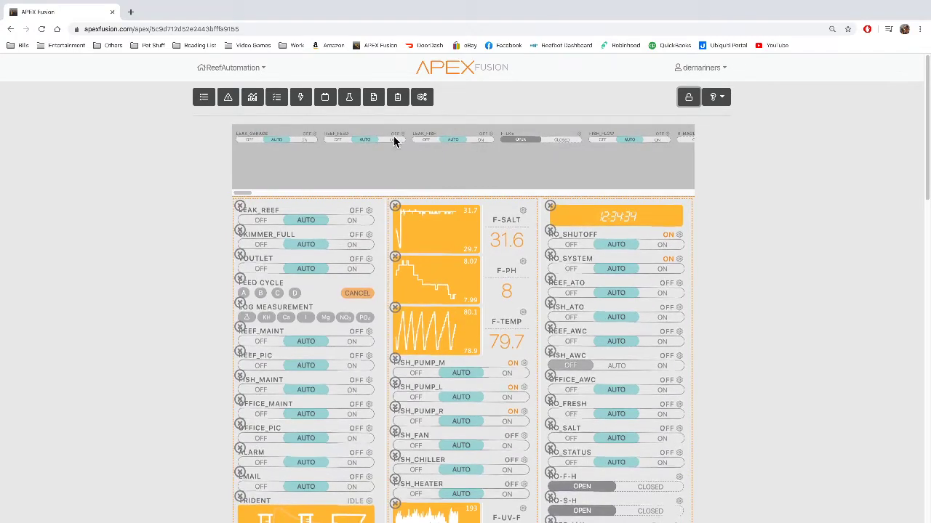
{"action": "left_click_drag", "start_coordinate": [357, 141], "coordinate": [301, 211]}
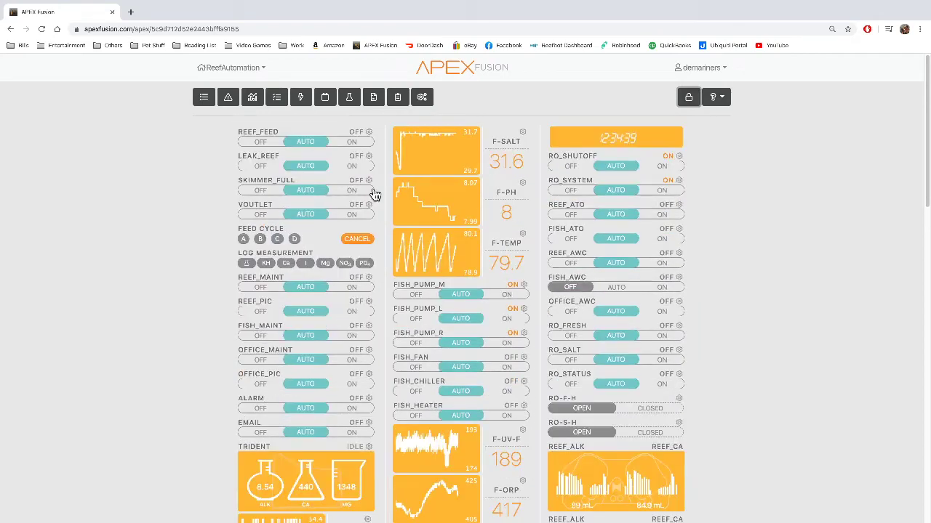
{"action": "left_click", "coordinate": [368, 133]}
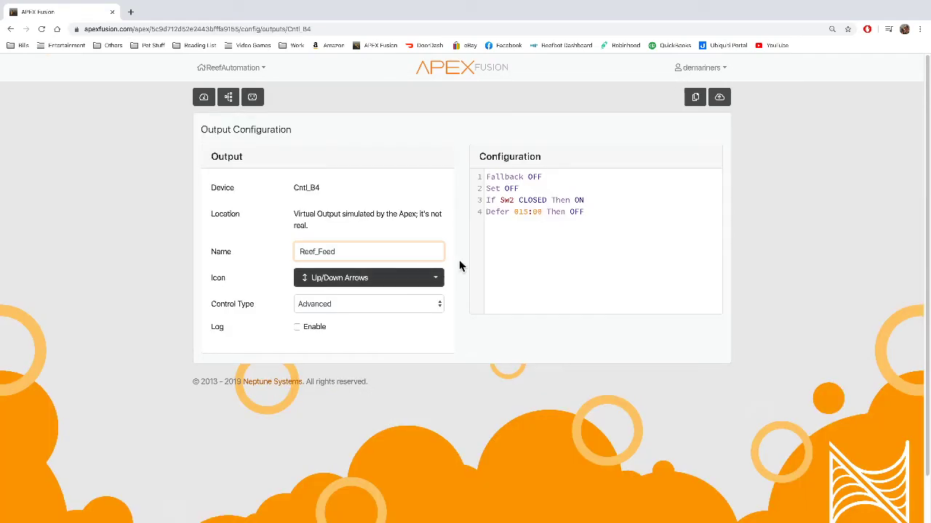
Review Reef_Feed's program: ON when Sw2 closes, then OFF after Defer 015:00.
{"action": "left_click_drag", "start_coordinate": [586, 200], "coordinate": [486, 200]}
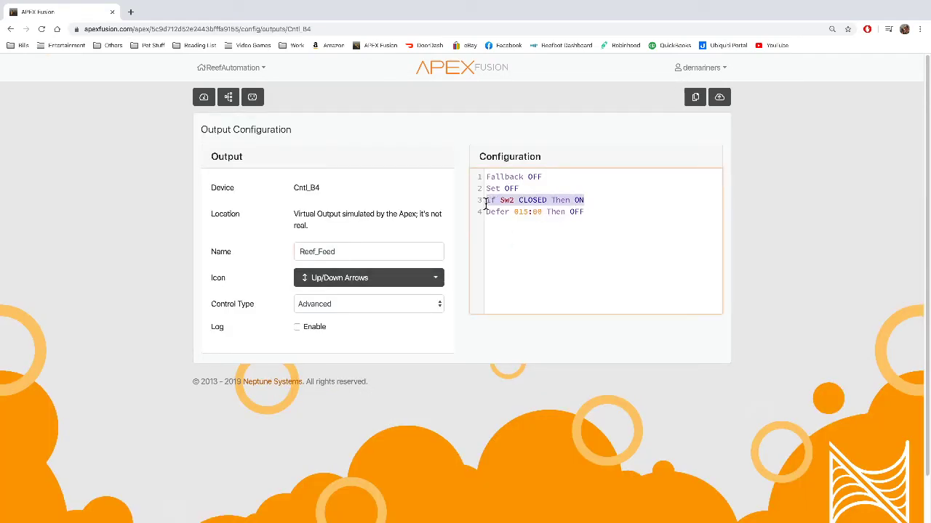
{"action": "left_click", "coordinate": [586, 211]}
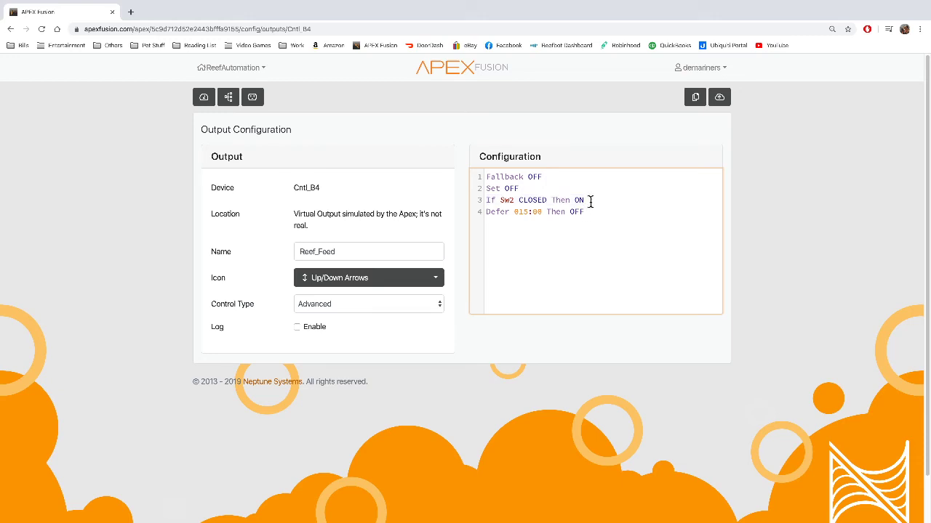
{"action": "left_click_drag", "start_coordinate": [587, 212], "coordinate": [481, 212]}
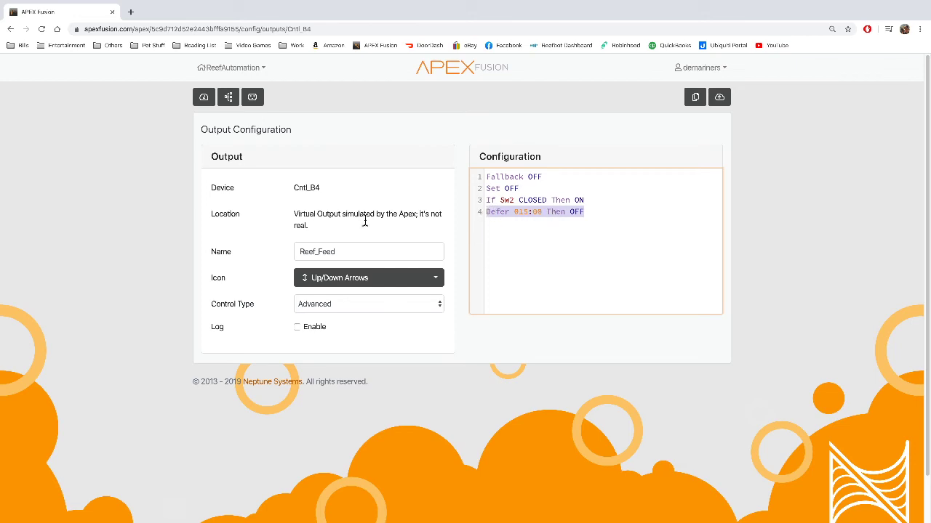
{"action": "left_click_drag", "start_coordinate": [341, 253], "coordinate": [295, 251]}
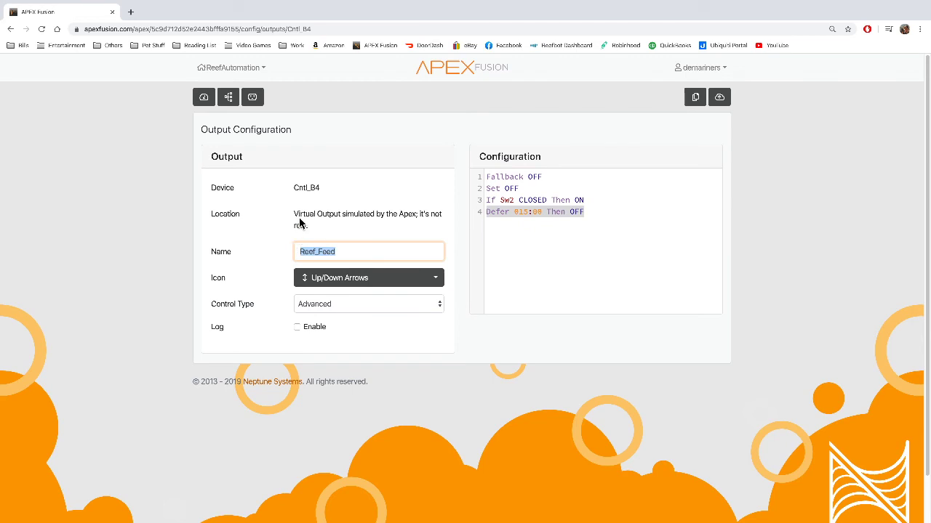
Unlock the dashboard, move REEF_ELE_LOW to the top of the left column, and open its configuration.
{"action": "left_click", "coordinate": [202, 97]}
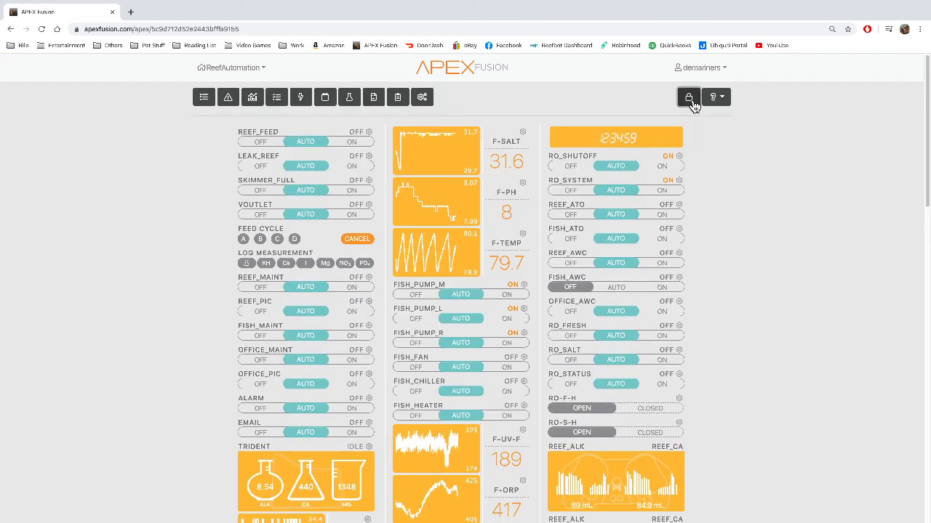
{"action": "left_click", "coordinate": [690, 101]}
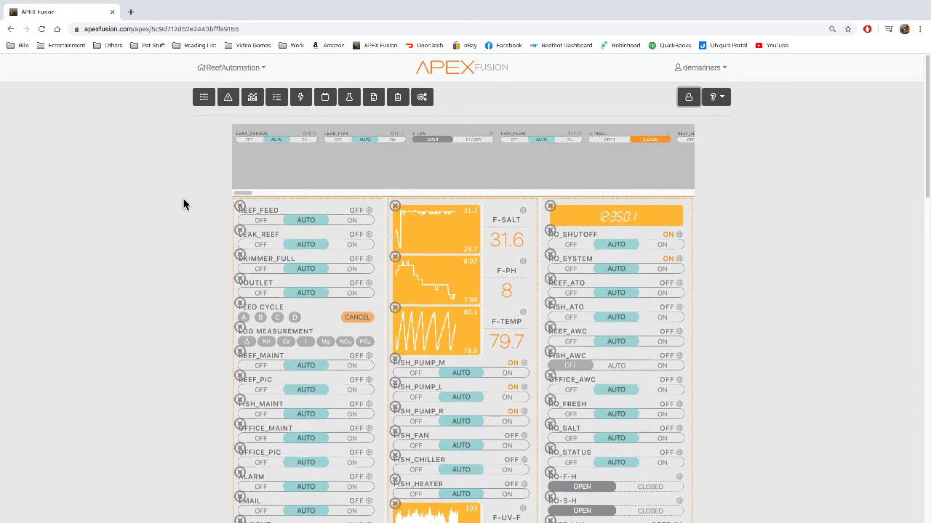
{"action": "left_click_drag", "start_coordinate": [246, 194], "coordinate": [253, 194]}
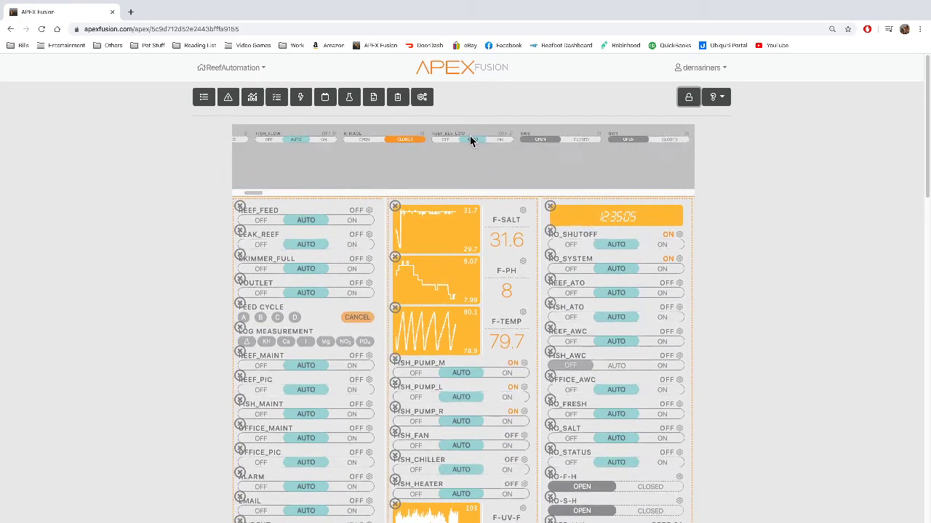
{"action": "left_click_drag", "start_coordinate": [472, 140], "coordinate": [307, 207]}
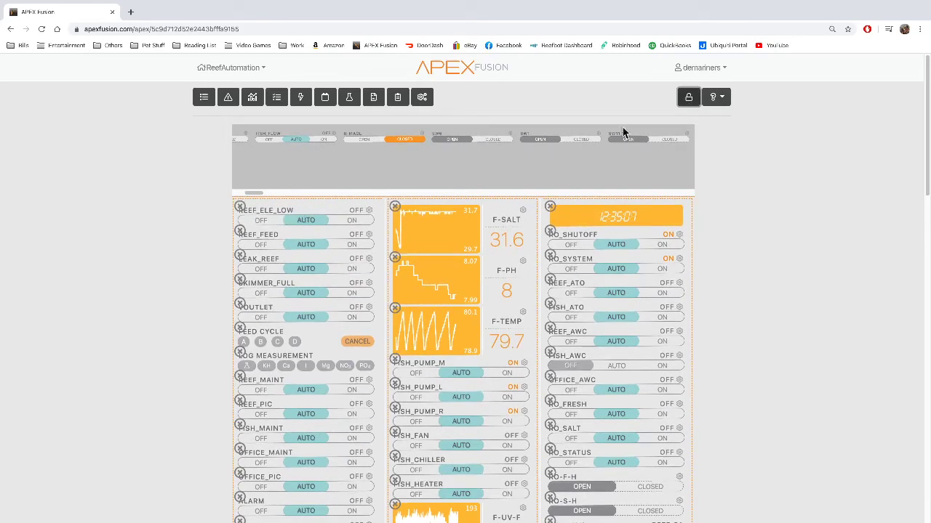
{"action": "left_click", "coordinate": [371, 135]}
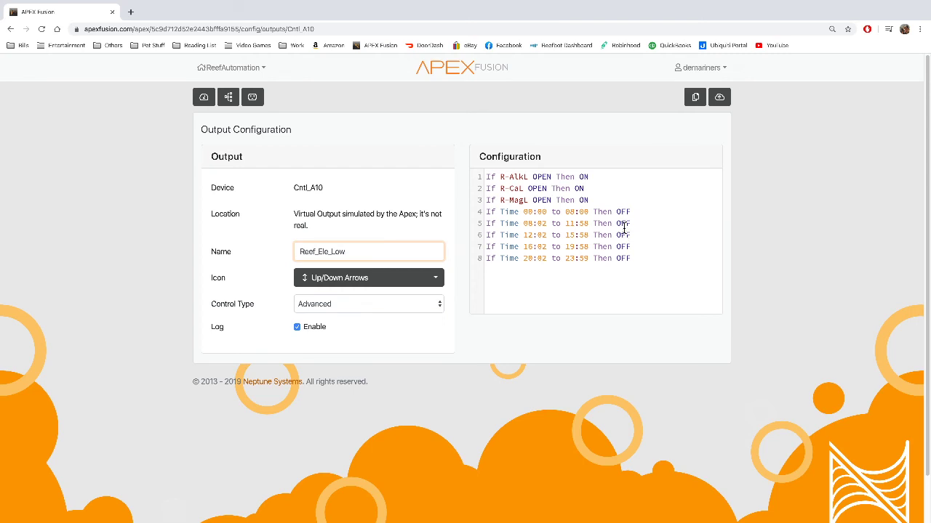
Review REEF_ELE_LOW's R-AlkL, R-CaL and R-MagL OPEN rules and its time-of-day windows.
{"action": "left_click_drag", "start_coordinate": [597, 199], "coordinate": [486, 177]}
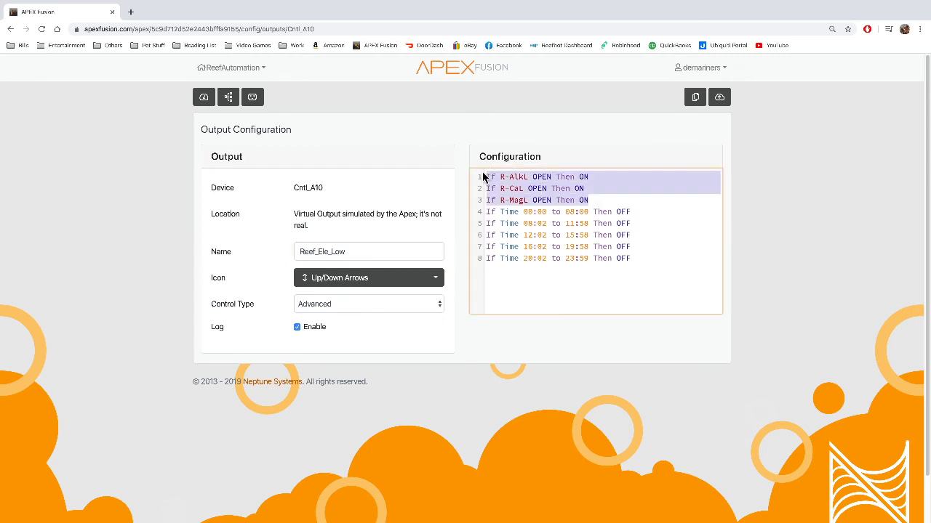
{"action": "left_click", "coordinate": [524, 202]}
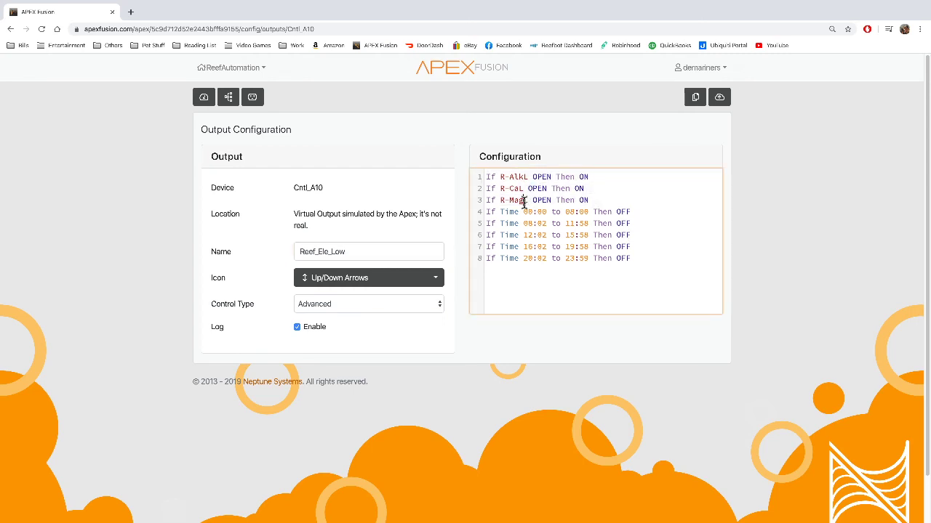
{"action": "left_click_drag", "start_coordinate": [632, 260], "coordinate": [455, 212]}
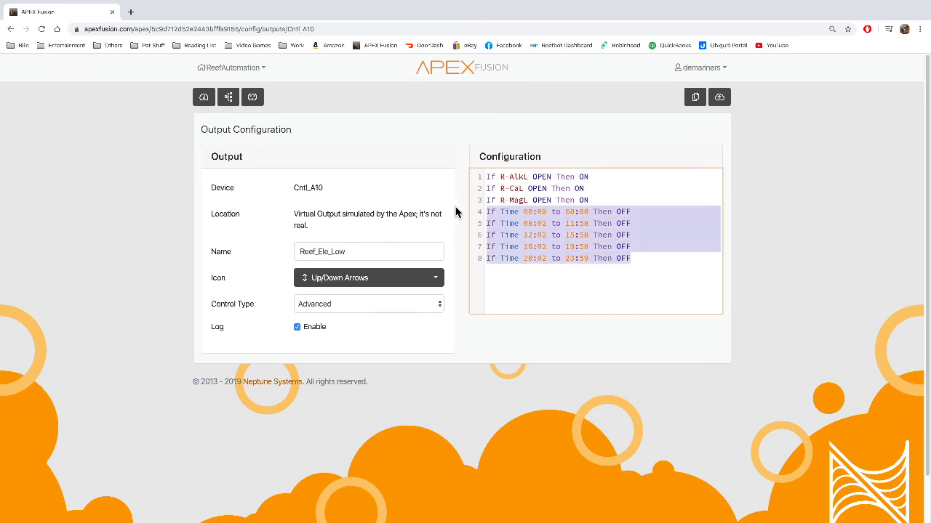
{"action": "left_click", "coordinate": [657, 259]}
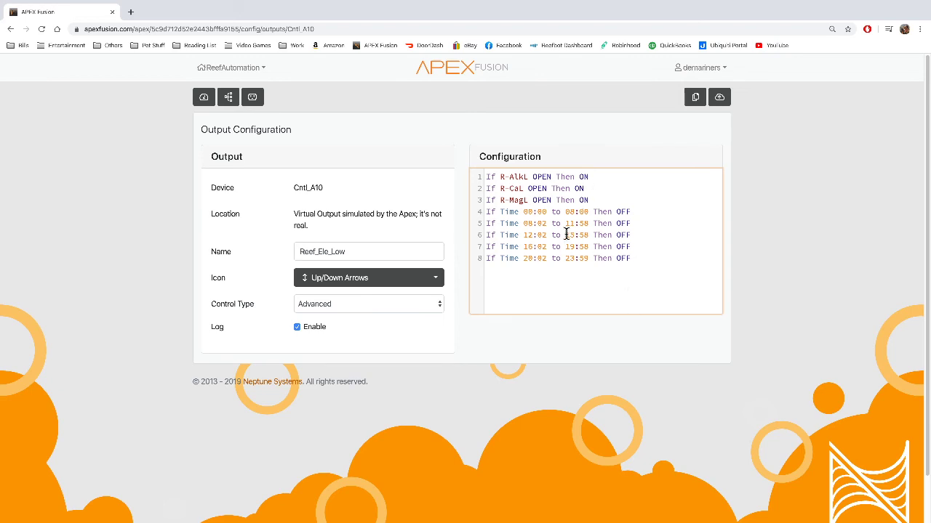
{"action": "double_click", "coordinate": [513, 178]}
{"action": "double_click", "coordinate": [514, 188]}
{"action": "double_click", "coordinate": [514, 198]}
{"action": "left_click", "coordinate": [528, 177]}
Relock the dashboard layout and review RO_Status's program: ON when RO-S-H or RO-F-H closes.
{"action": "left_click", "coordinate": [203, 98]}
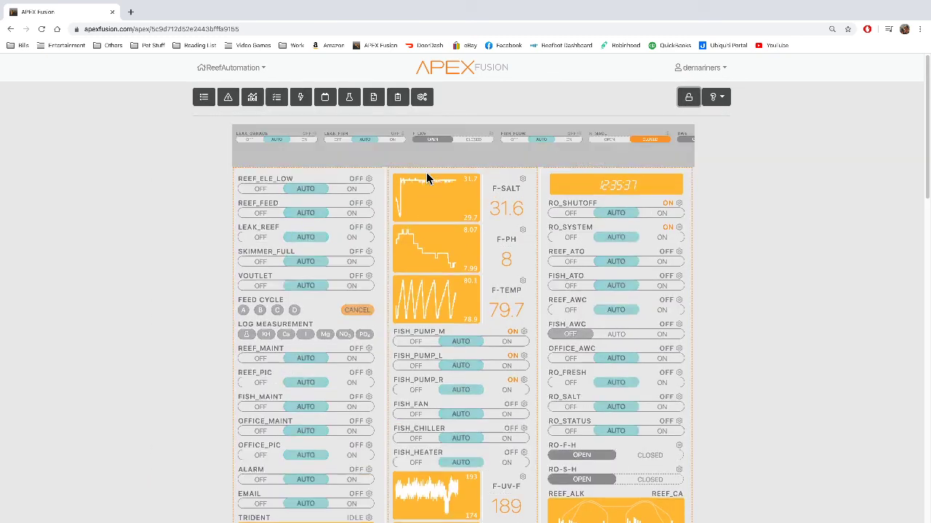
{"action": "left_click", "coordinate": [689, 96]}
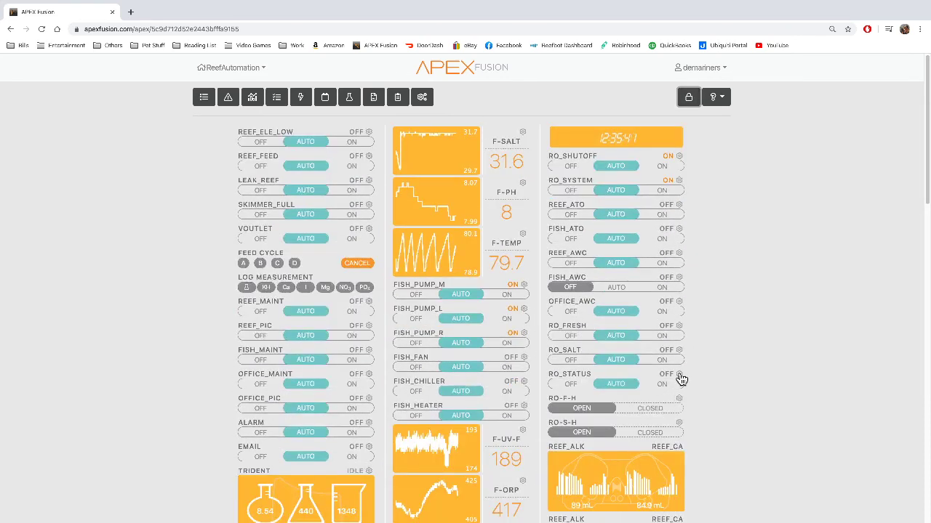
{"action": "left_click", "coordinate": [680, 375]}
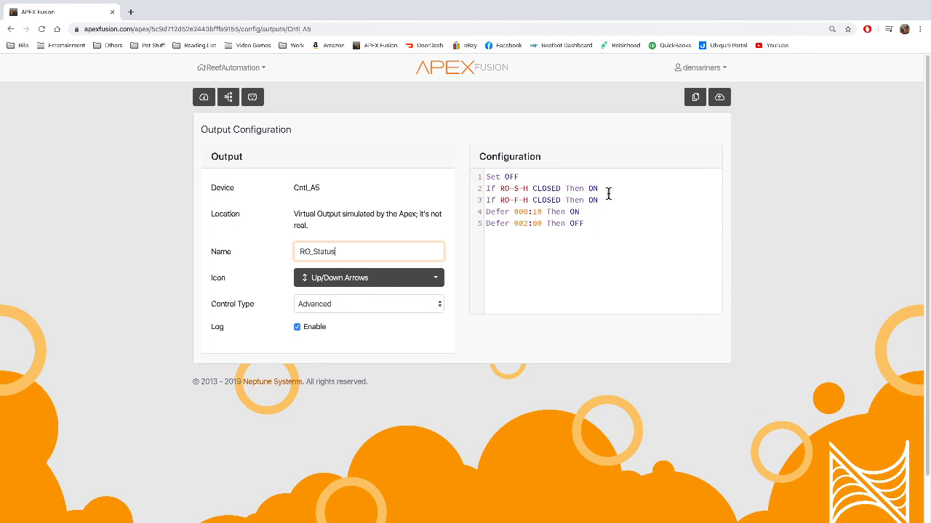
{"action": "left_click_drag", "start_coordinate": [607, 197], "coordinate": [475, 185]}
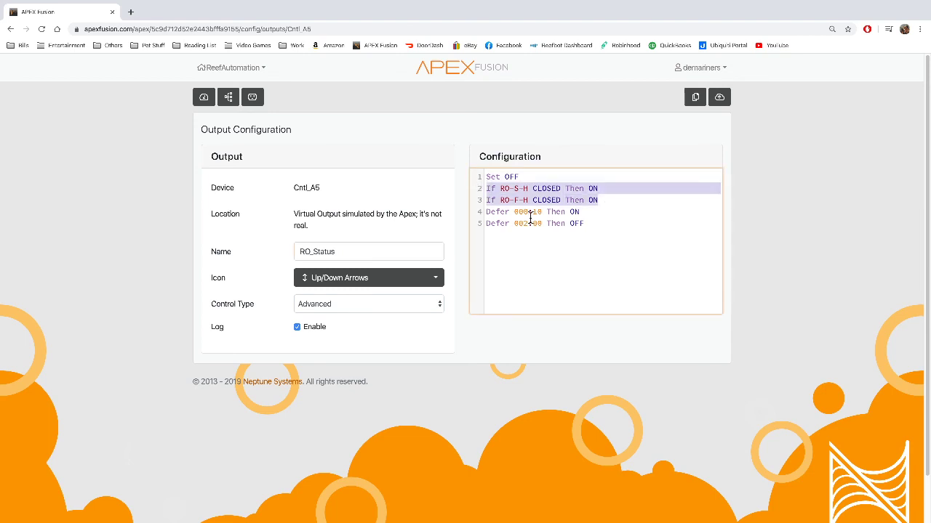
{"action": "left_click", "coordinate": [589, 228]}
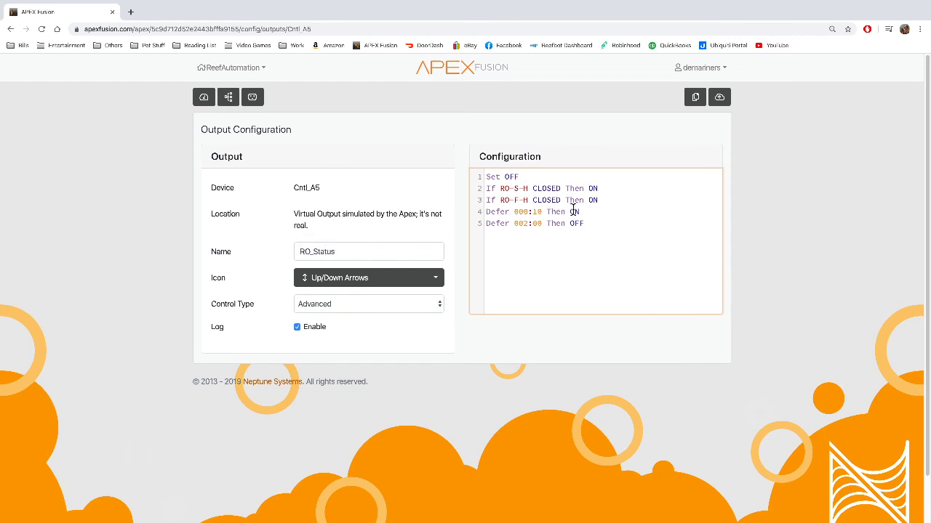
Switch RO_STATUS to OFF on the dashboard, then return it to AUTO.
{"action": "left_click", "coordinate": [203, 96]}
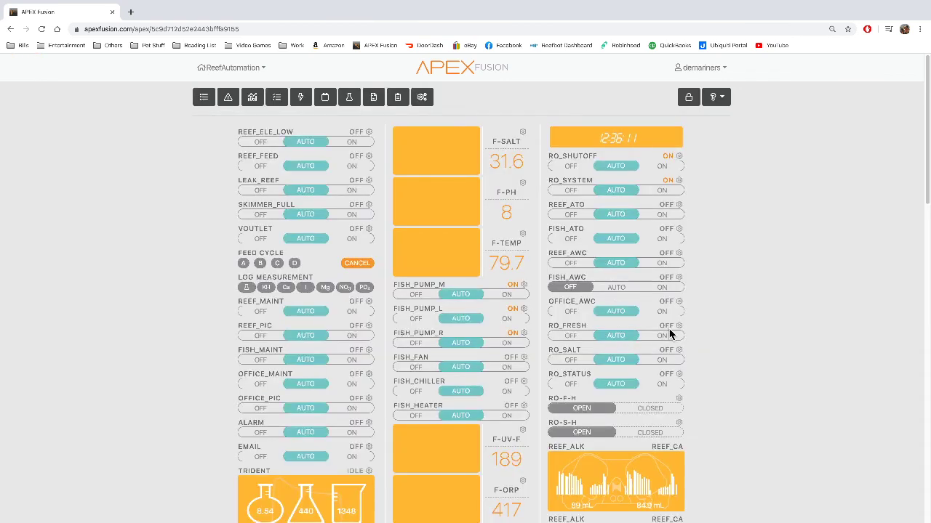
{"action": "scroll", "coordinate": [620, 373], "scroll_direction": "down", "scroll_amount": 1}
{"action": "left_click", "coordinate": [568, 371]}
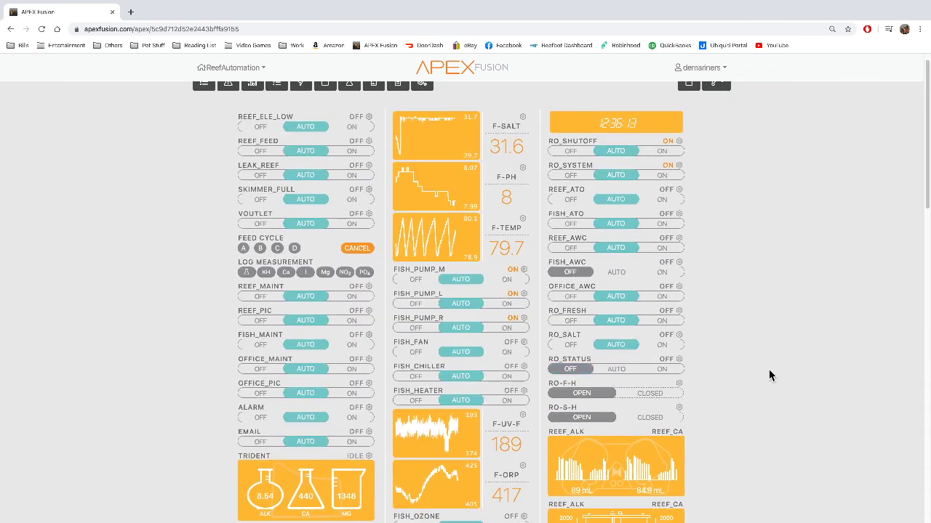
{"action": "left_click", "coordinate": [616, 369]}
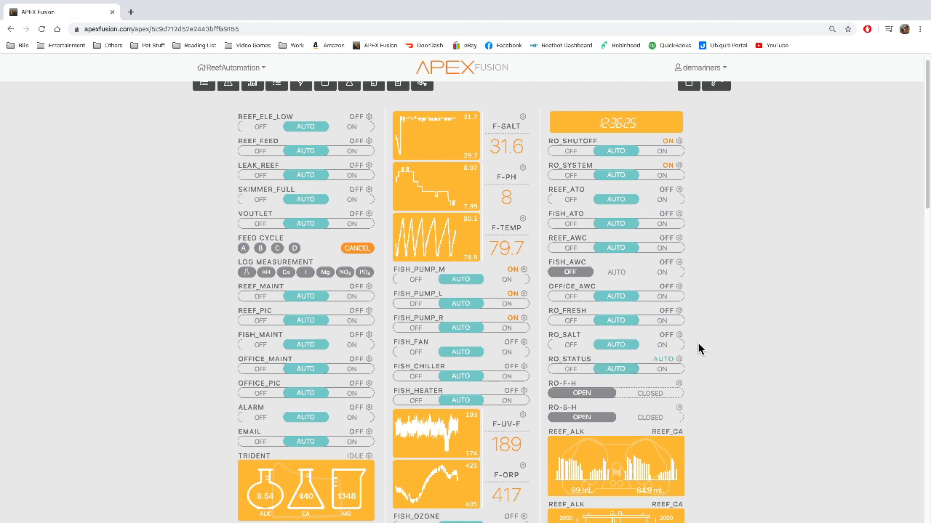
{"action": "scroll", "coordinate": [705, 349], "scroll_direction": "down", "scroll_amount": 3}
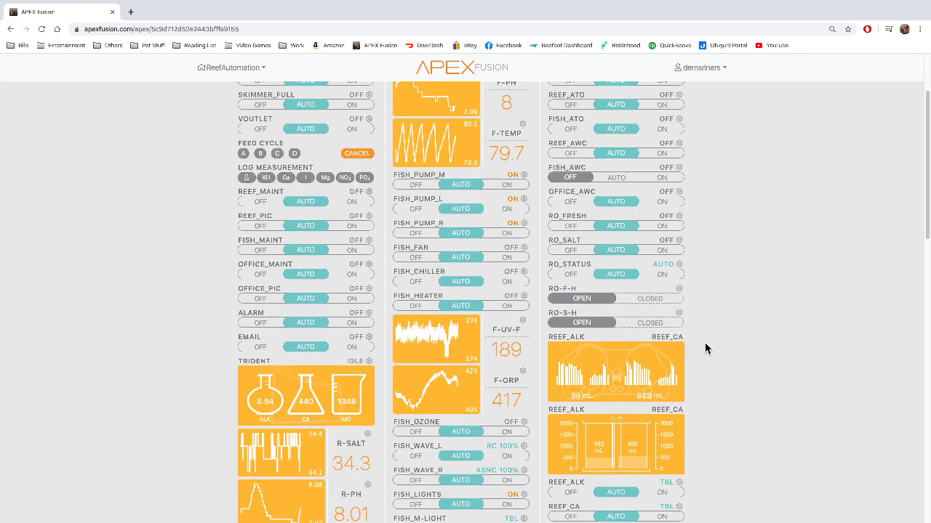
{"action": "scroll", "coordinate": [704, 349], "scroll_direction": "down", "scroll_amount": 1}
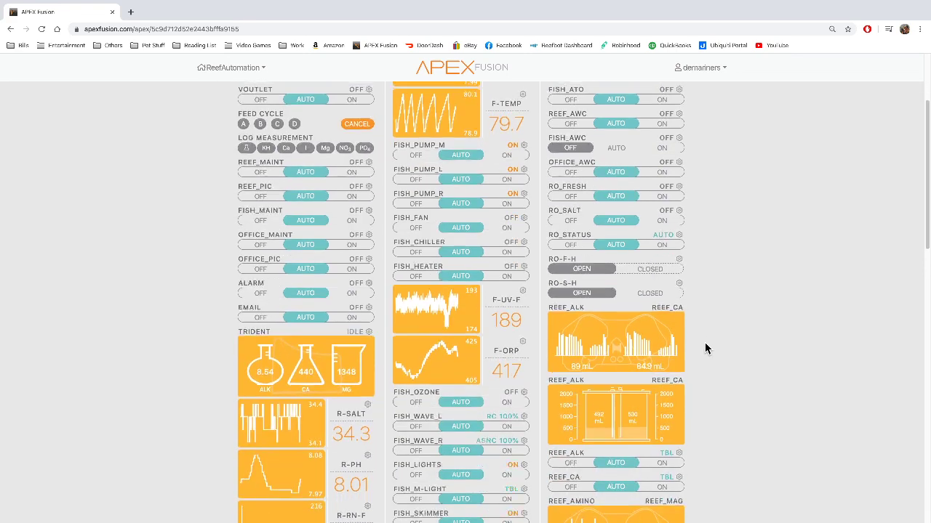
{"action": "scroll", "coordinate": [705, 349], "scroll_direction": "up", "scroll_amount": 5}
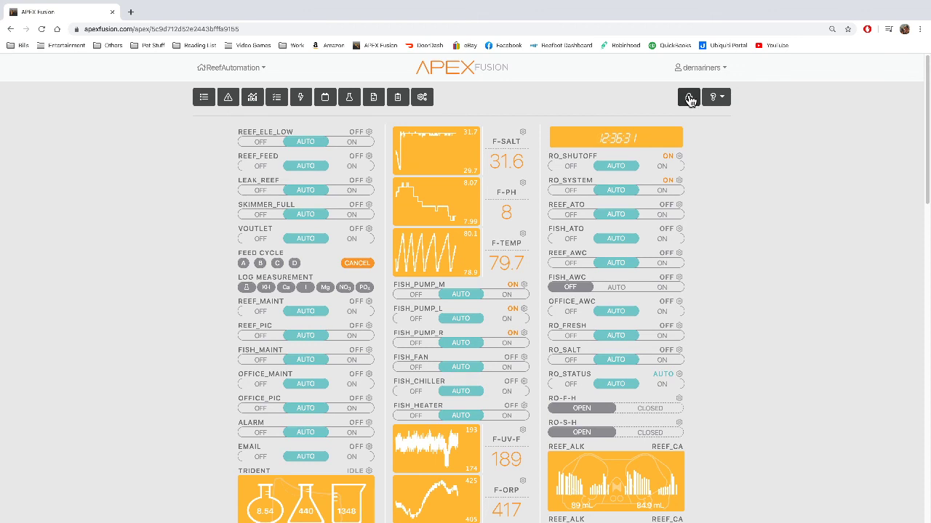